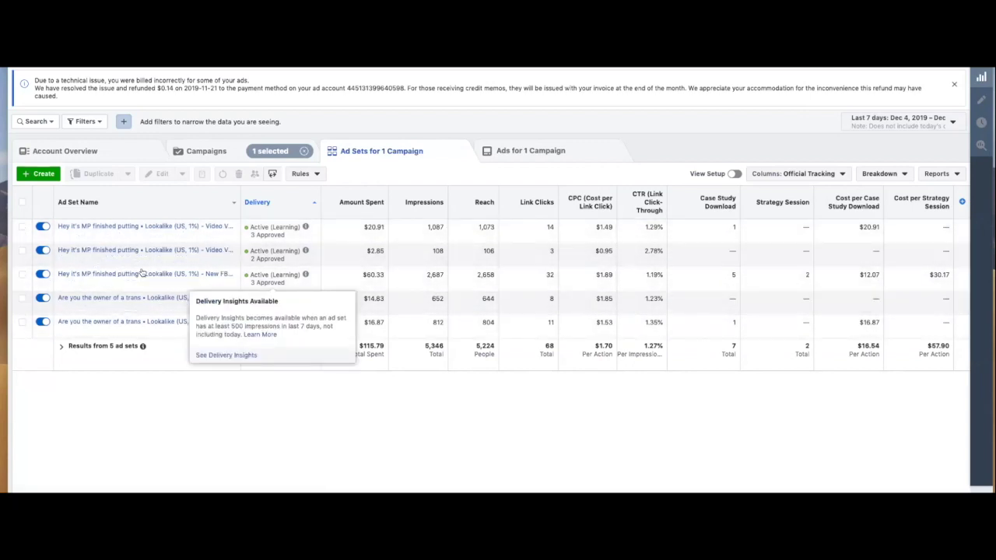
# Step: Widen the Ad Set Name column and review each ad set's cost per case study download and strategy session
pyautogui.moveTo(241, 195); pyautogui.dragTo(271, 191)
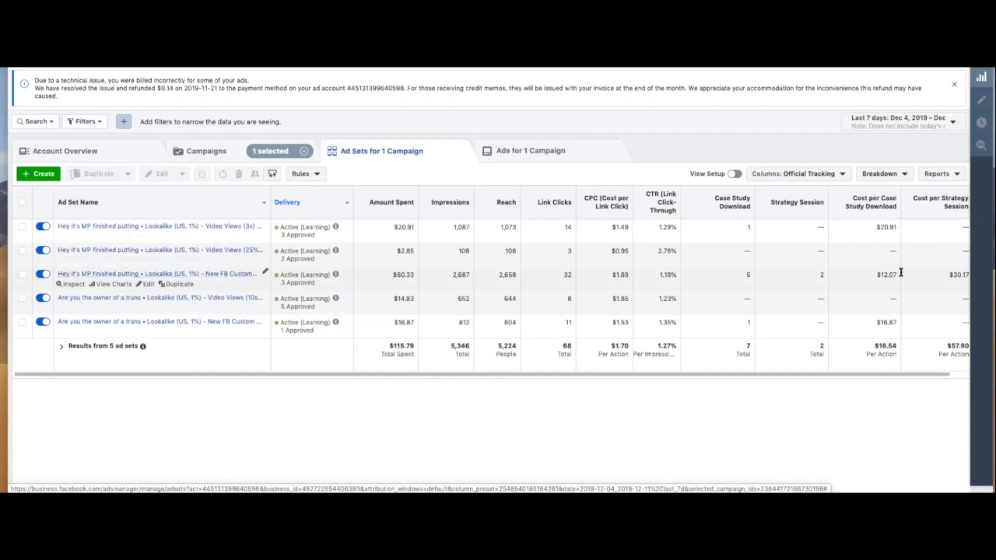
pyautogui.moveTo(936, 376); pyautogui.dragTo(946, 375)
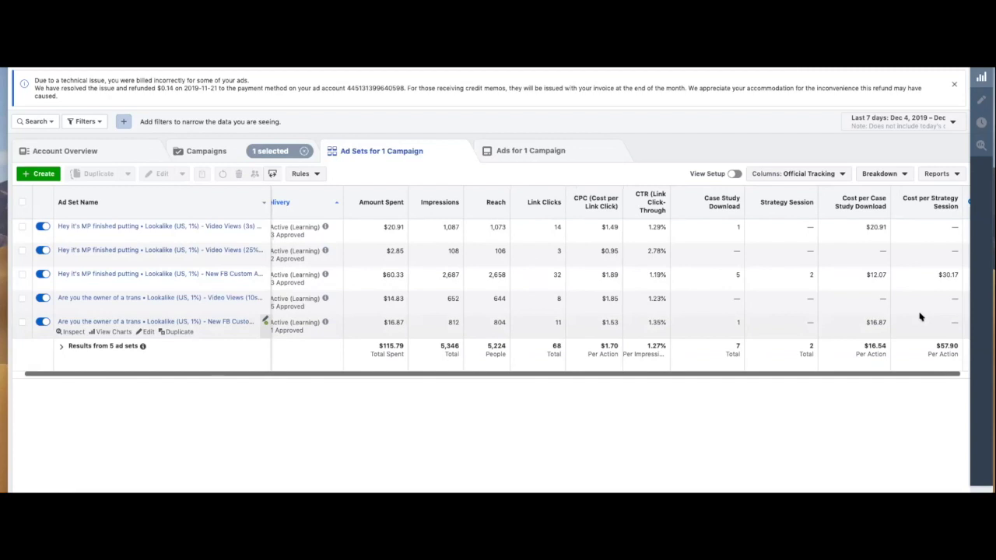
pyautogui.moveTo(833, 375); pyautogui.dragTo(813, 378)
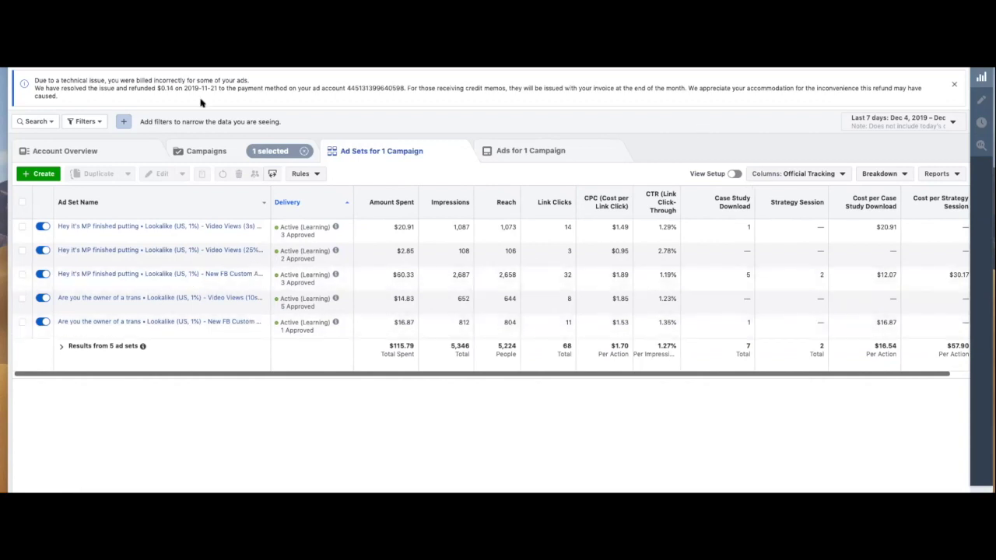
# Step: Return to the campaign list, reselect the Cold Traffic: Conversions: CBO 50 campaign and start duplicating it
pyautogui.click(207, 151)
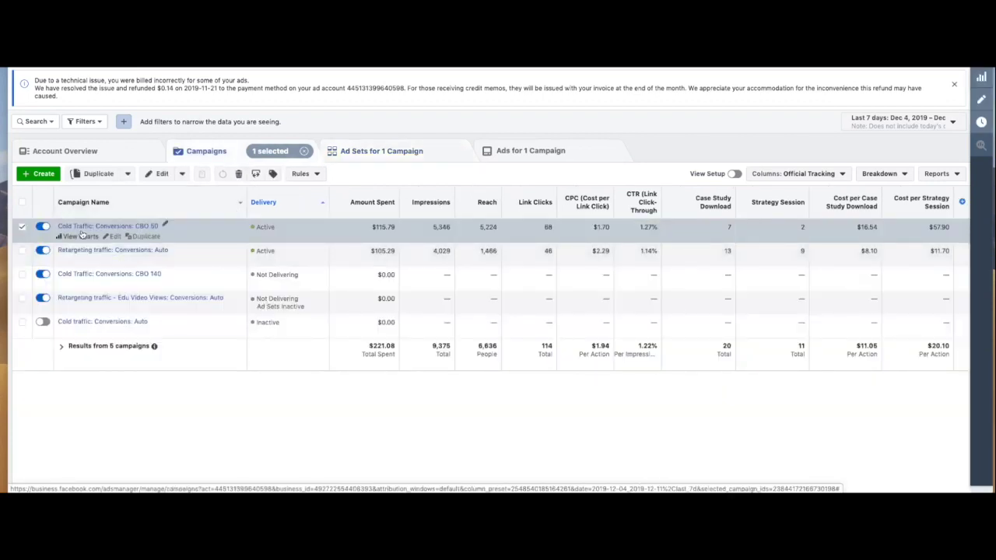
pyautogui.click(23, 228)
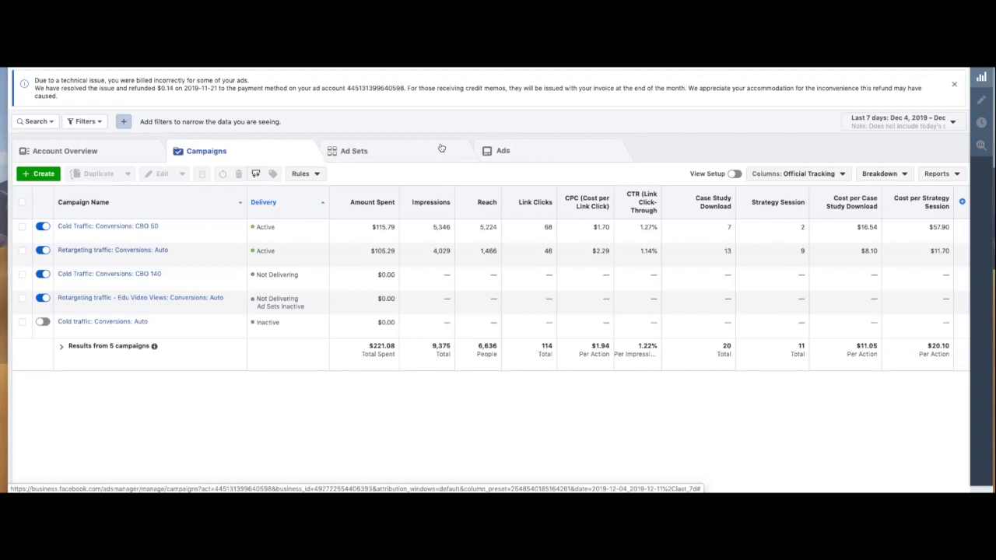
pyautogui.click(21, 228)
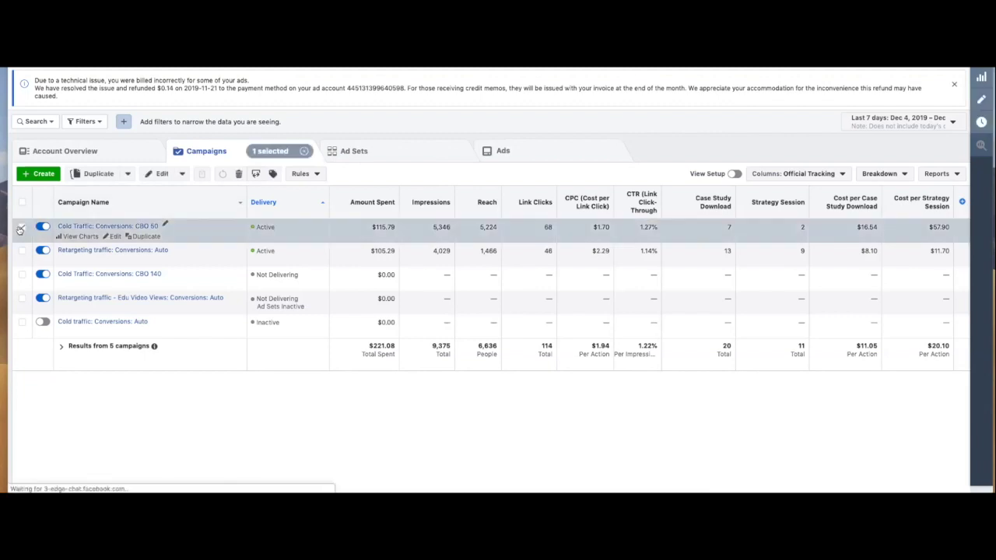
pyautogui.click(147, 236)
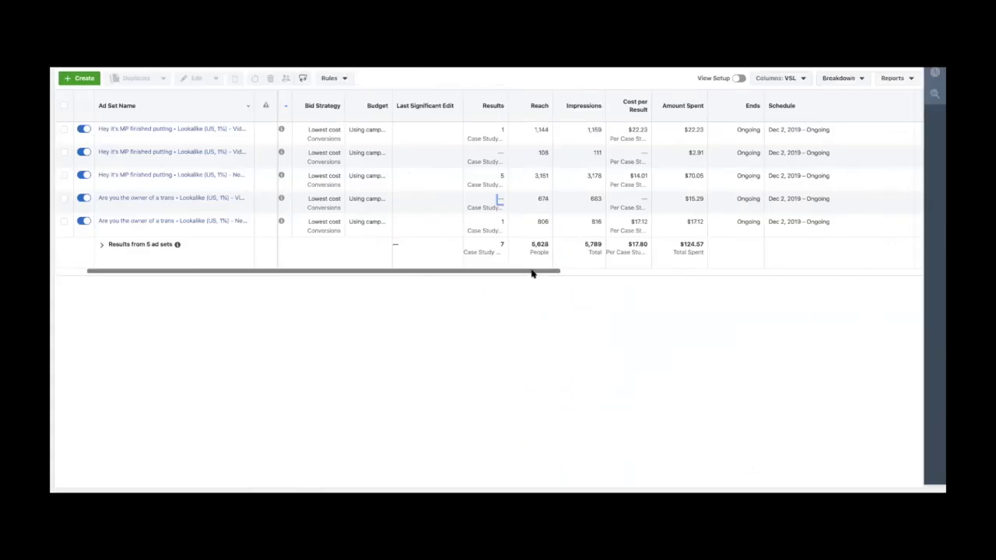
# Step: Compare the amount spent on each of the five ad sets, and check their case study download and strategy session columns
pyautogui.moveTo(534, 273); pyautogui.dragTo(599, 271)
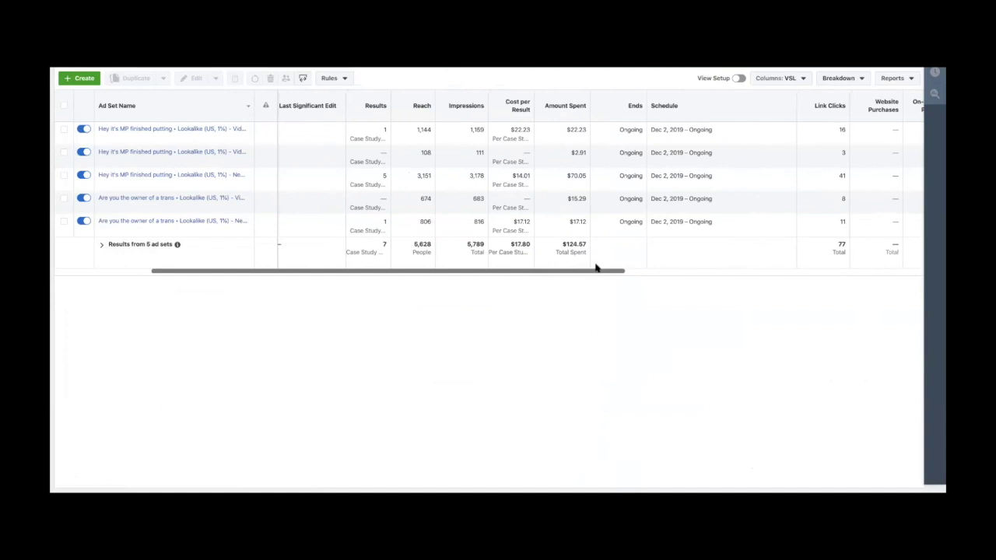
pyautogui.click(577, 174)
pyautogui.doubleClick(576, 174)
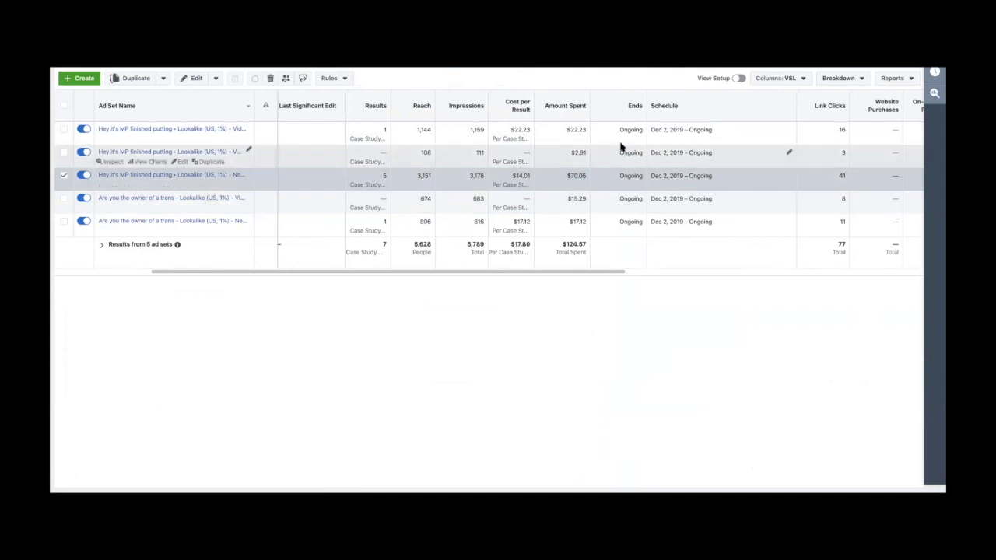
pyautogui.doubleClick(580, 174)
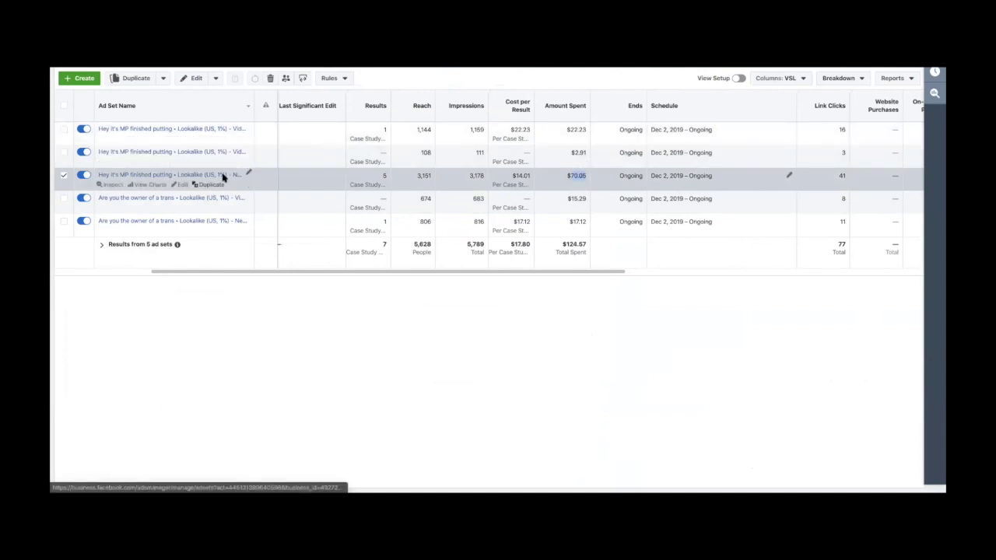
pyautogui.doubleClick(581, 153)
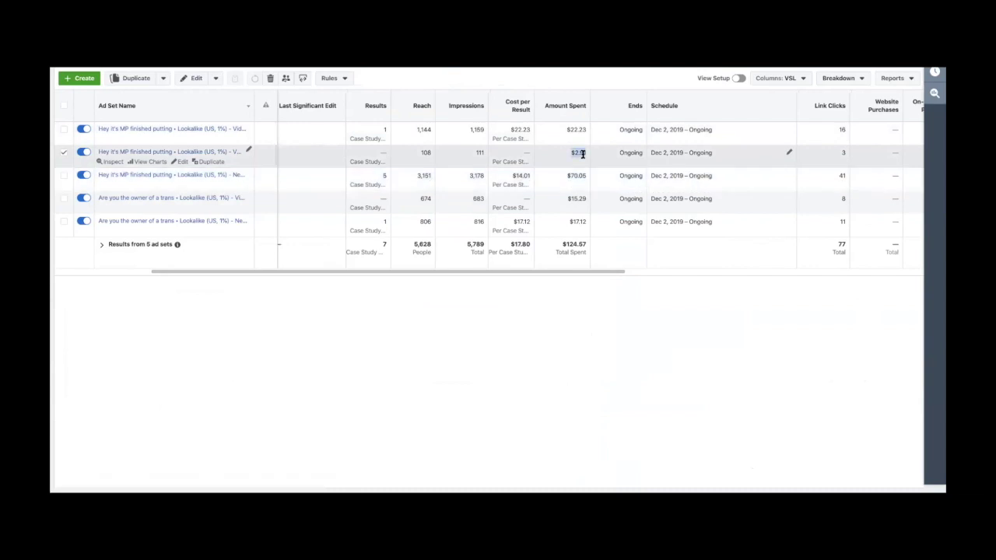
pyautogui.doubleClick(576, 130)
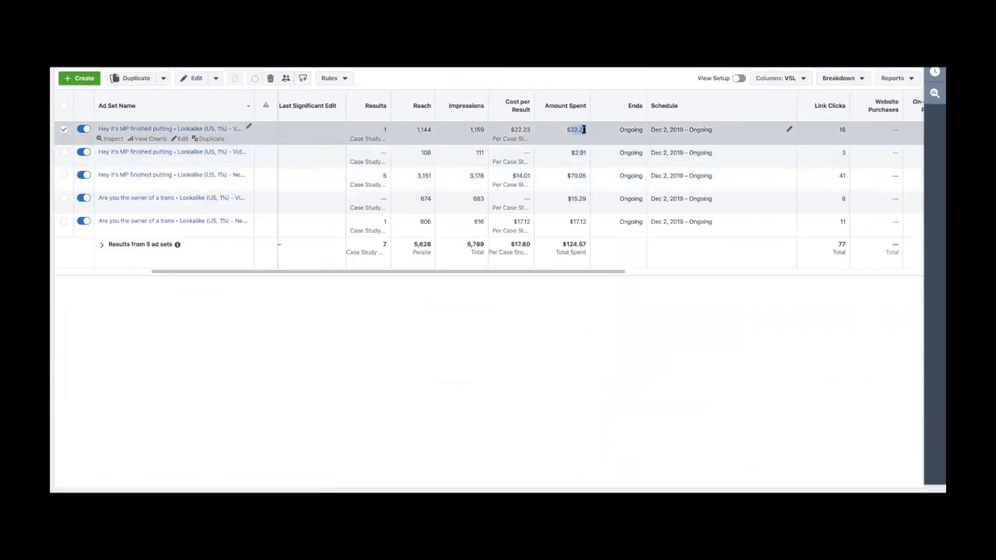
pyautogui.click(574, 130)
pyautogui.hscroll(1, 597, 149)
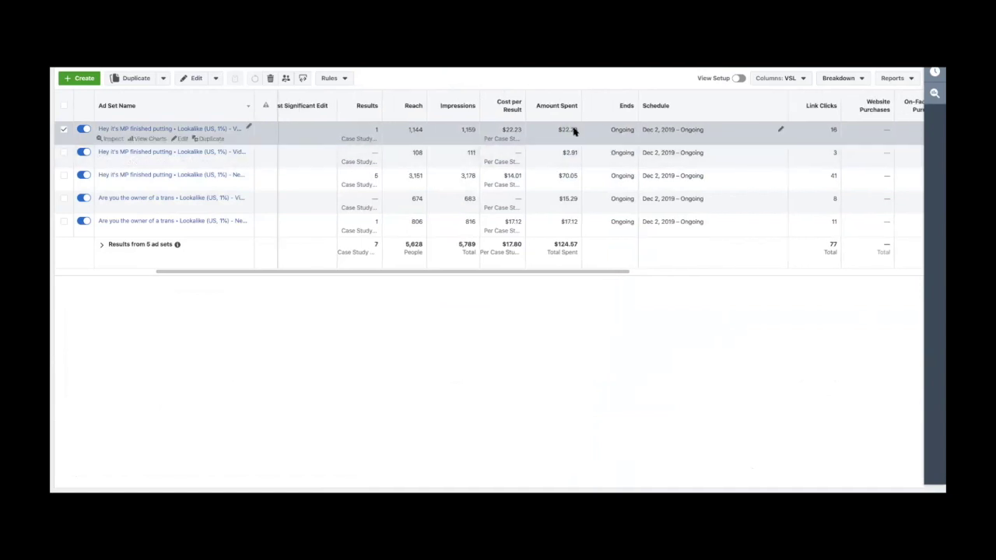
pyautogui.doubleClick(566, 222)
pyautogui.doubleClick(569, 199)
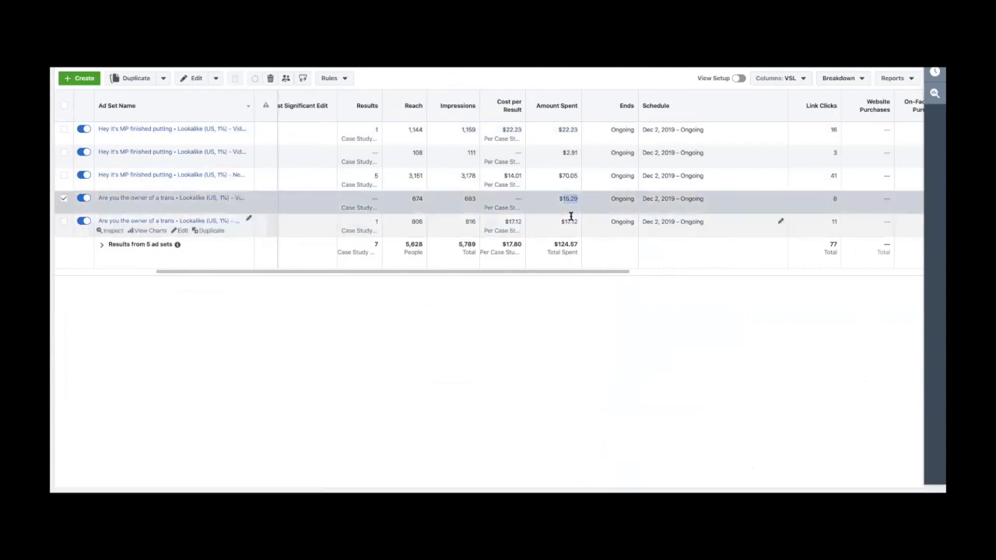
pyautogui.doubleClick(569, 222)
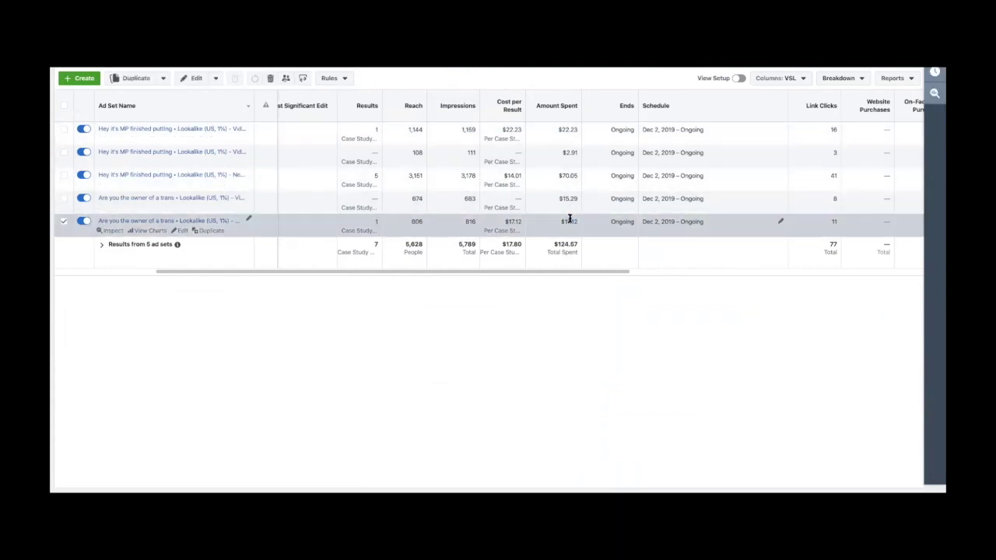
pyautogui.hscroll(10, 569, 220)
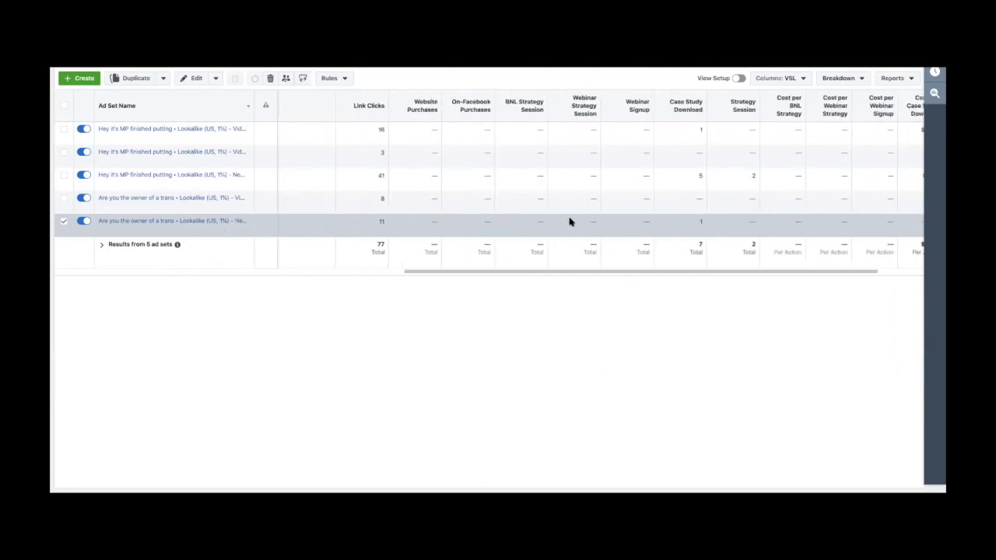
pyautogui.hscroll(-15, 580, 214)
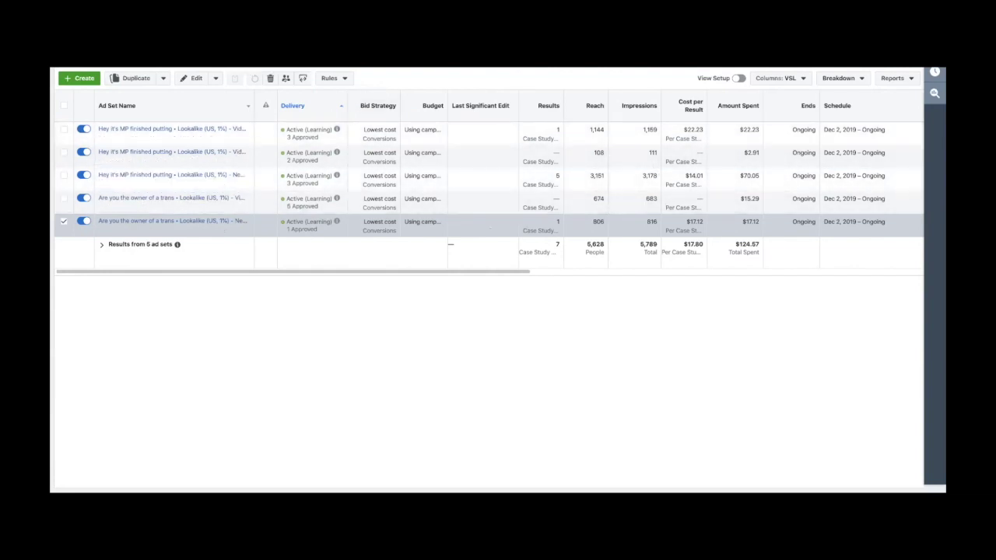
# Step: Compare the campaigns' spend, conversions and costs per conversion, and check the ad sets inside Cold Traffic: Conversions: CBO 50
pyautogui.click(225, 80)
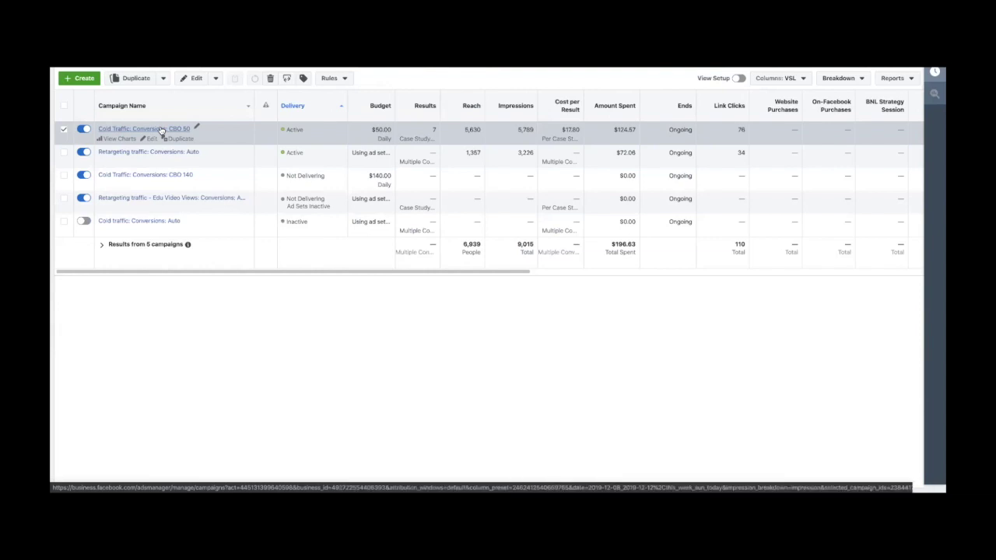
pyautogui.hscroll(5, 386, 194)
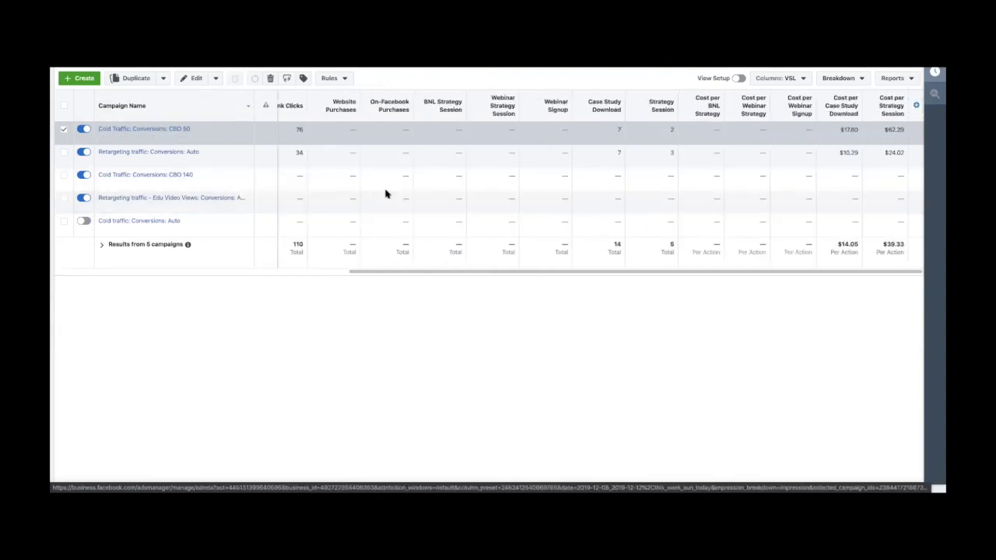
pyautogui.hscroll(-8, 385, 194)
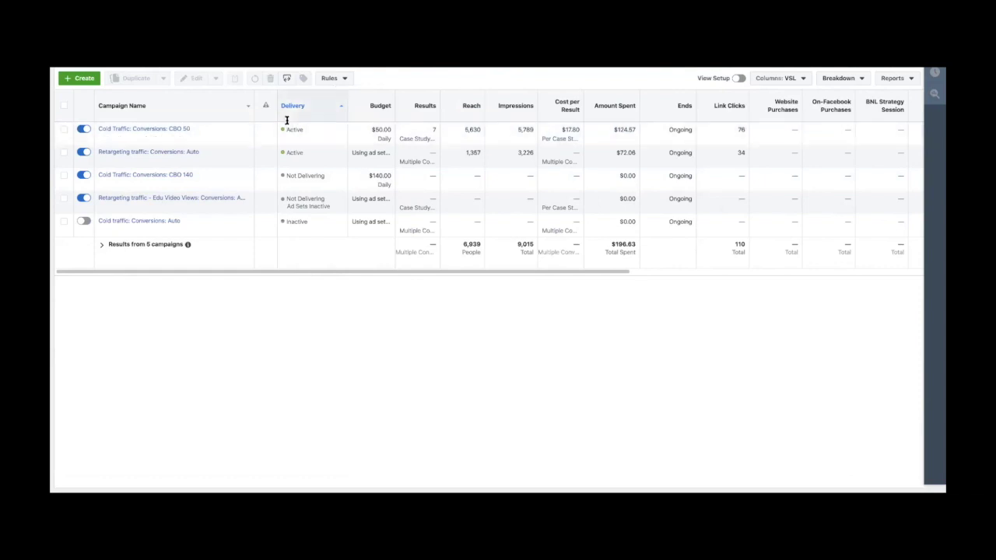
pyautogui.click(172, 130)
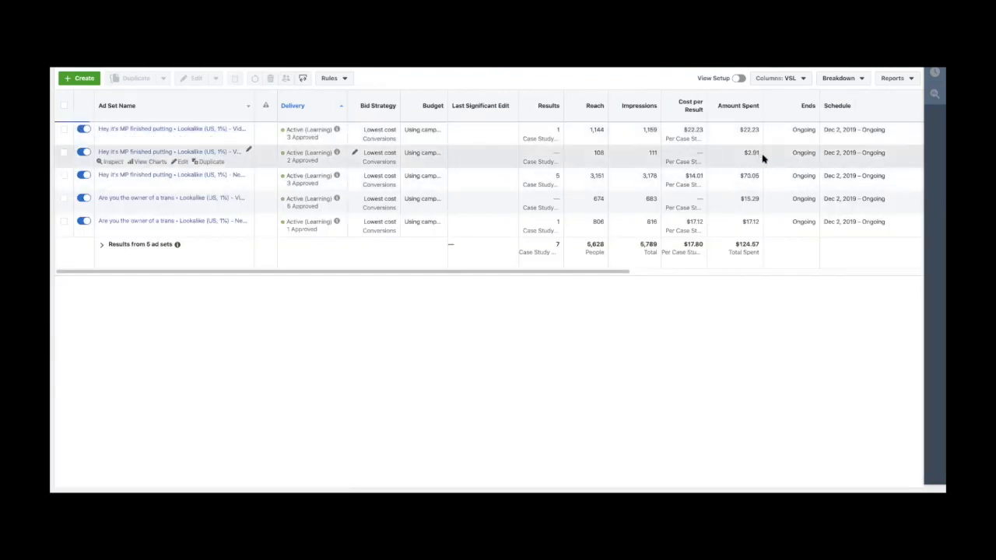
pyautogui.hotkey('alt', 'Left')
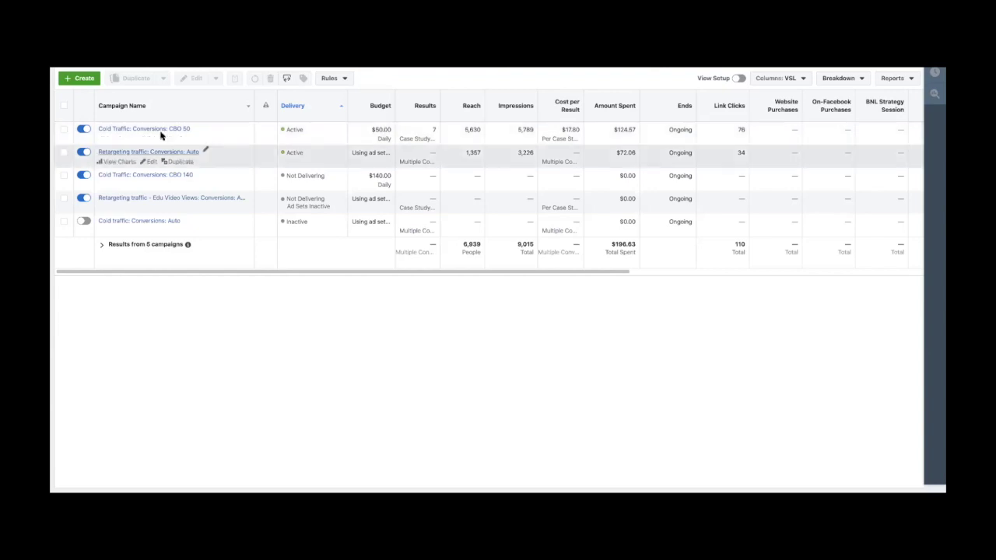
pyautogui.hscroll(5, 507, 169)
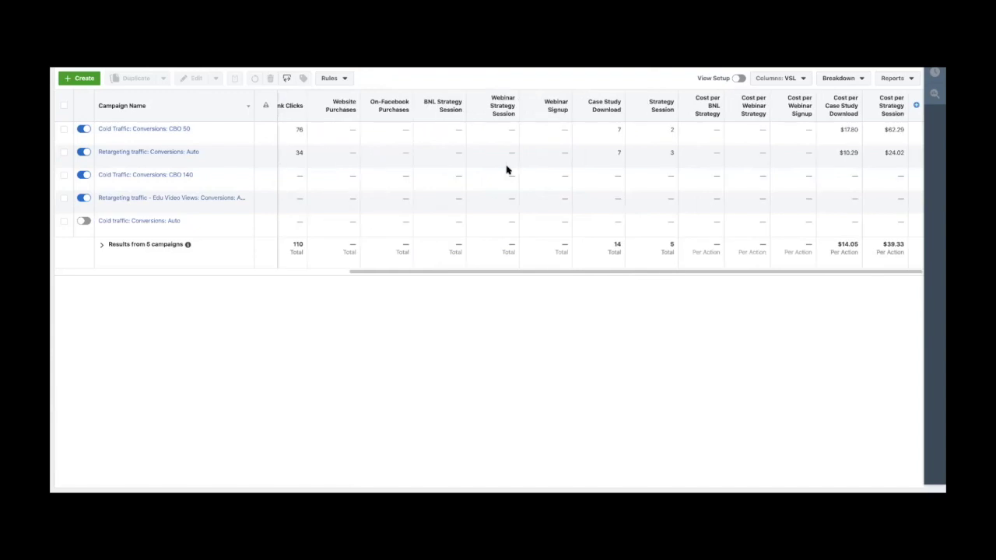
pyautogui.hscroll(-6, 507, 170)
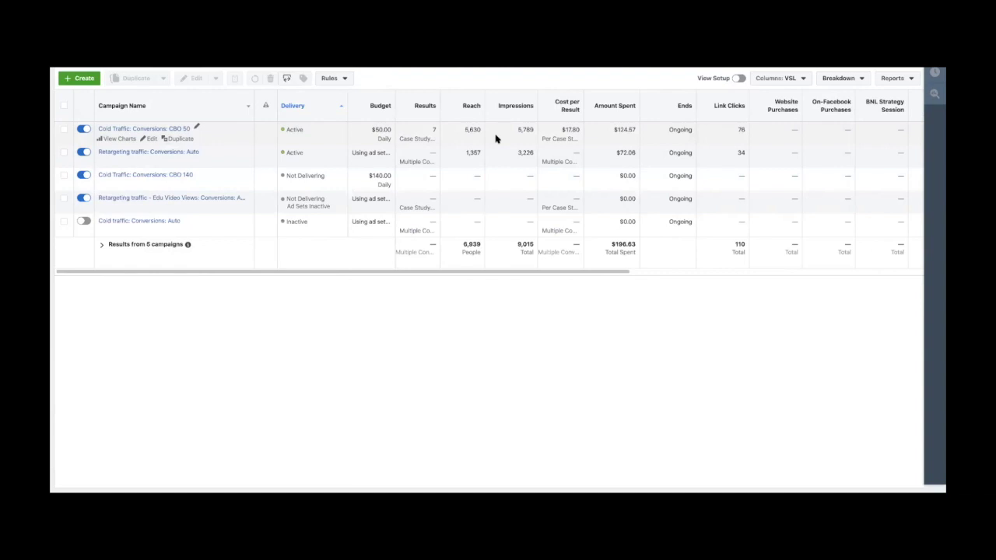
# Step: Open the Cold Traffic: Conversions: CBO 50 campaign and return to the campaign list with that campaign selected
pyautogui.click(166, 130)
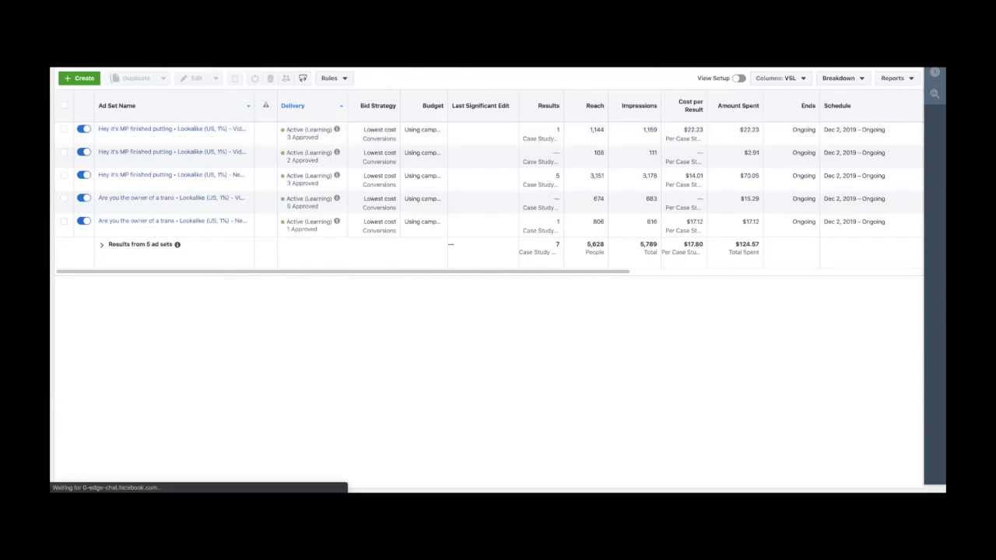
pyautogui.click(261, 67)
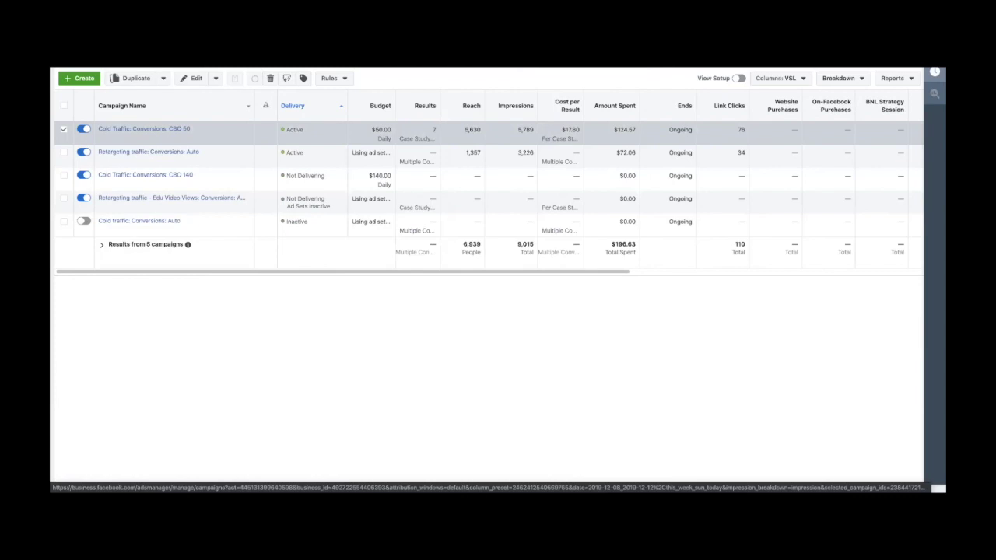
pyautogui.click(133, 78)
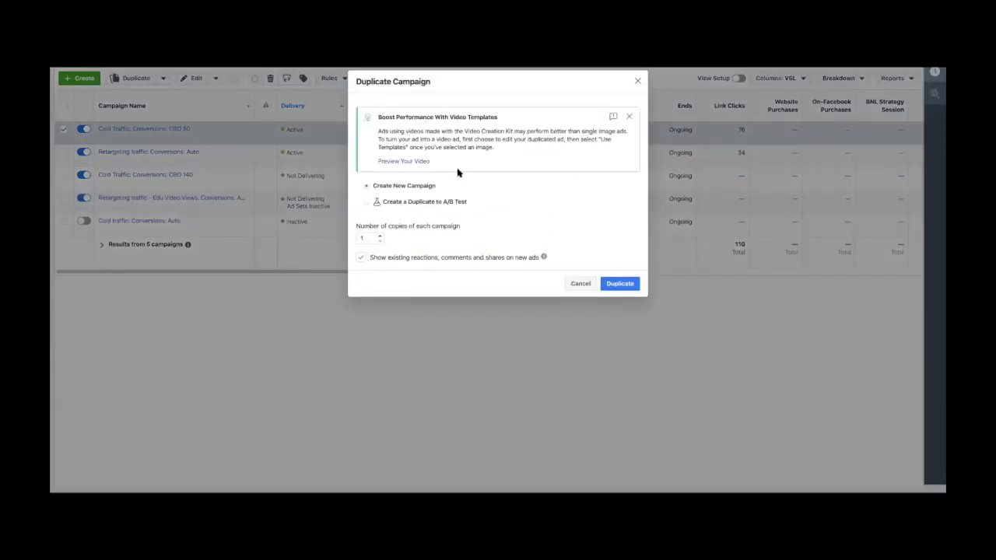
pyautogui.click(615, 285)
pyautogui.click(638, 82)
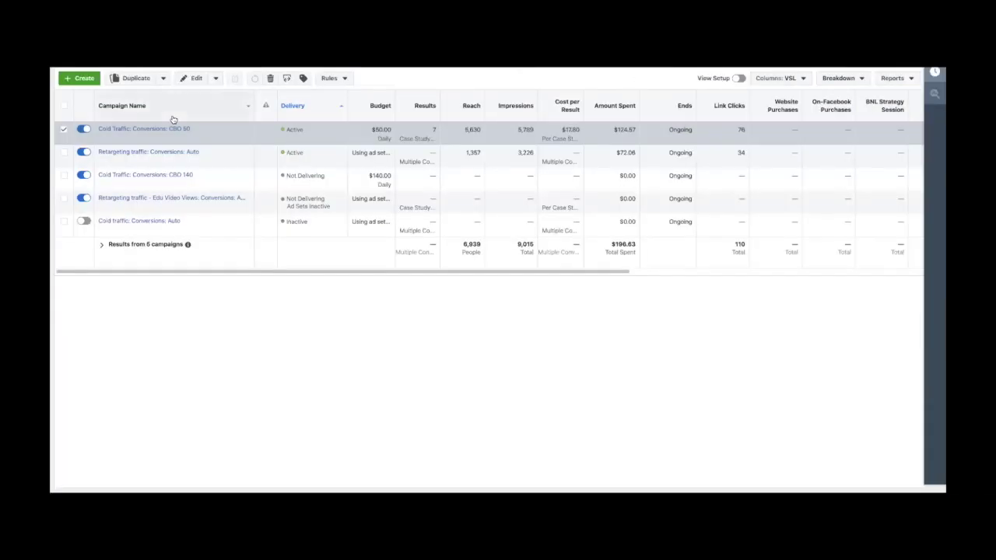
# Step: Duplicate the selected campaign once as a new campaign, keeping existing reactions, comments and shares on the new ads
pyautogui.click(131, 78)
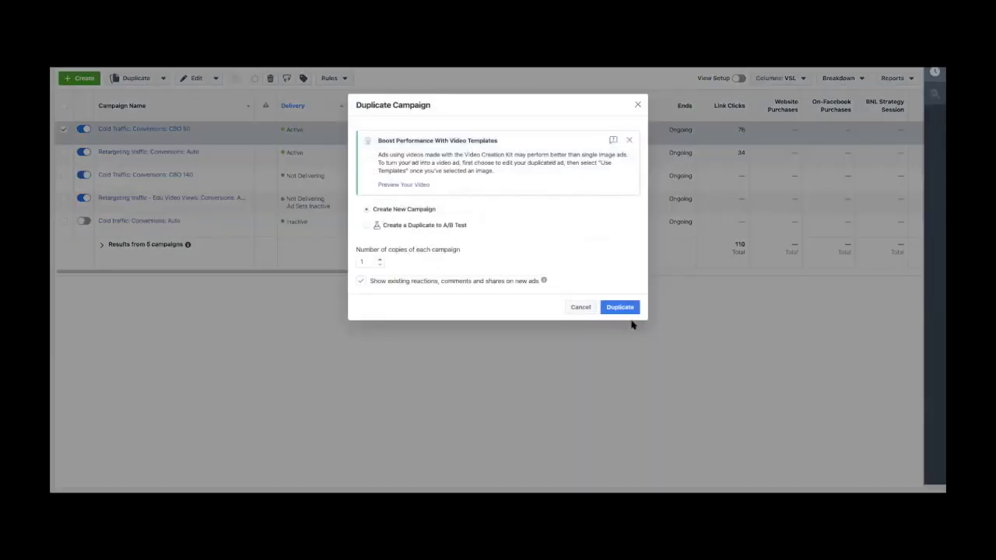
pyautogui.click(627, 309)
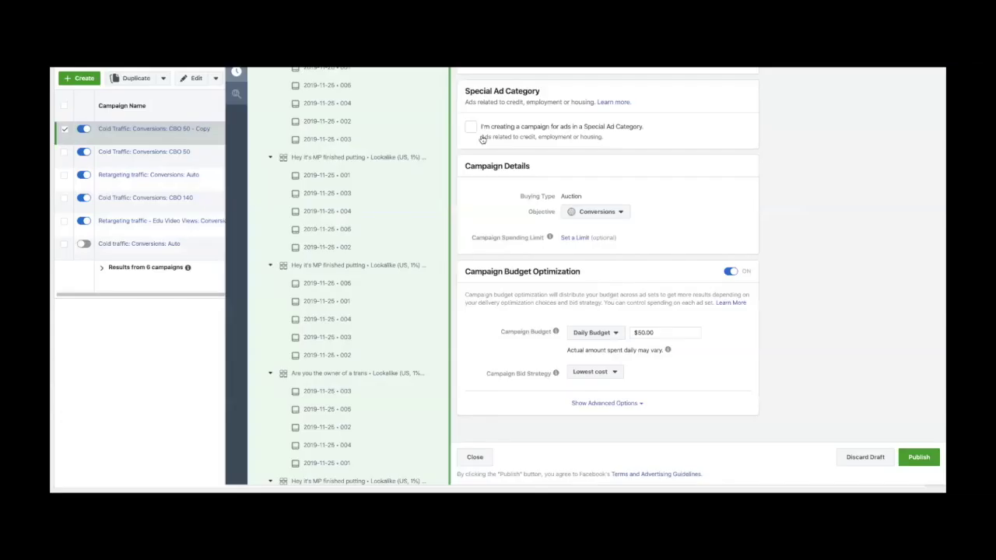
# Step: Rename the duplicated campaign "Cold Traffic: Conversions: CBO 50 - V2" and publish it
pyautogui.scroll(1, 545, 117)
pyautogui.click(591, 81)
pyautogui.doubleClick(590, 81)
pyautogui.write('V2')
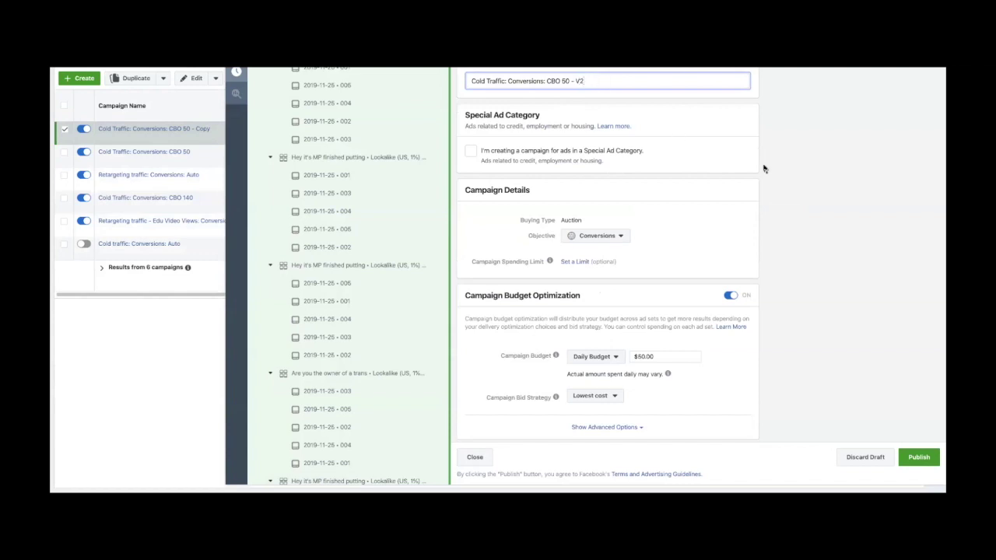
pyautogui.click(784, 181)
pyautogui.click(917, 458)
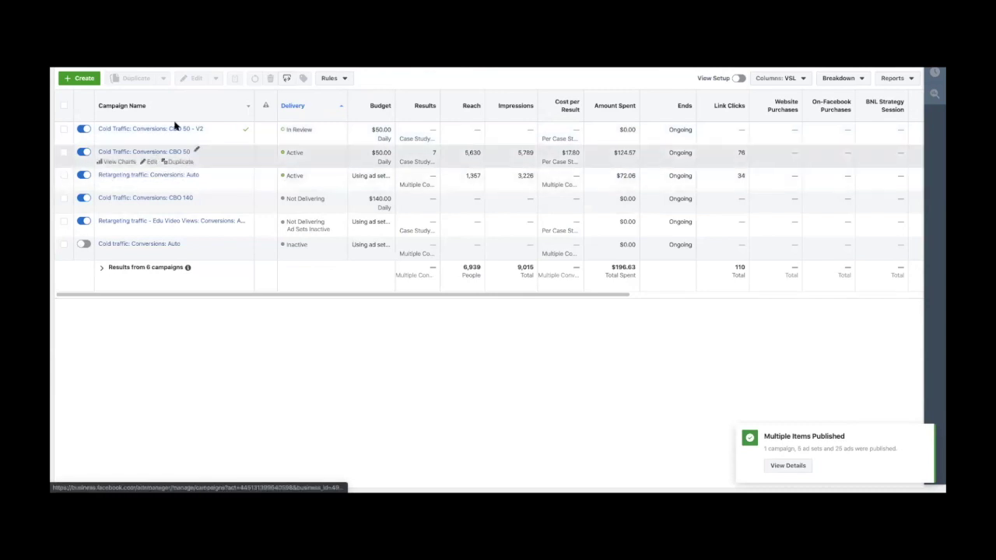
# Step: Review the budget, delivery and conversion cost columns for all campaigns, including the published V2 copy
pyautogui.hscroll(6, 578, 164)
pyautogui.hscroll(-6, 577, 164)
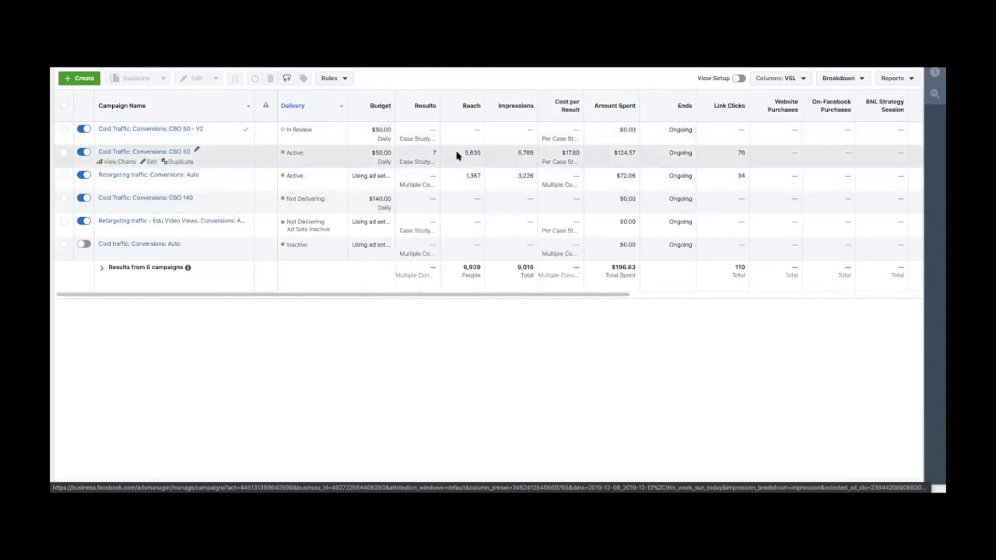
pyautogui.hscroll(6, 740, 188)
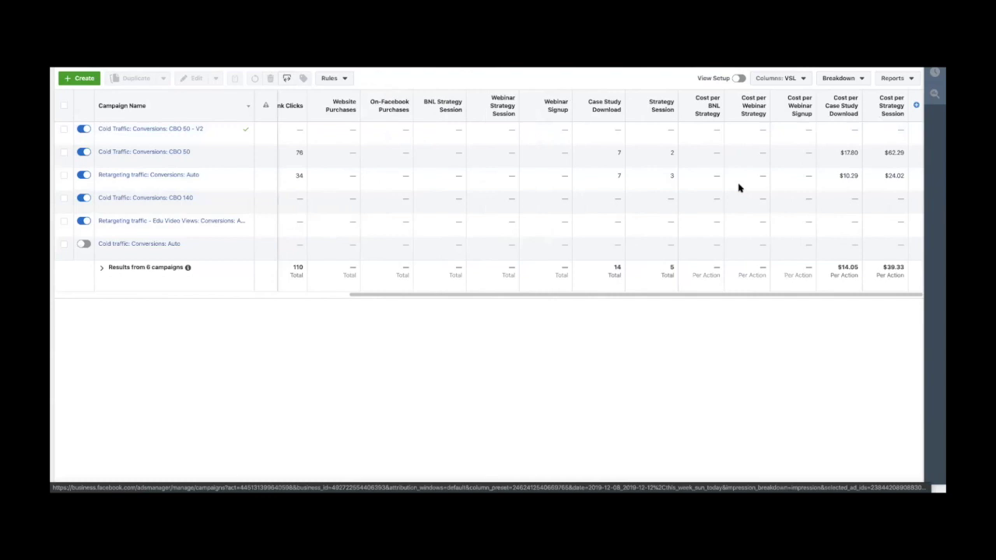
pyautogui.hscroll(-8, 739, 187)
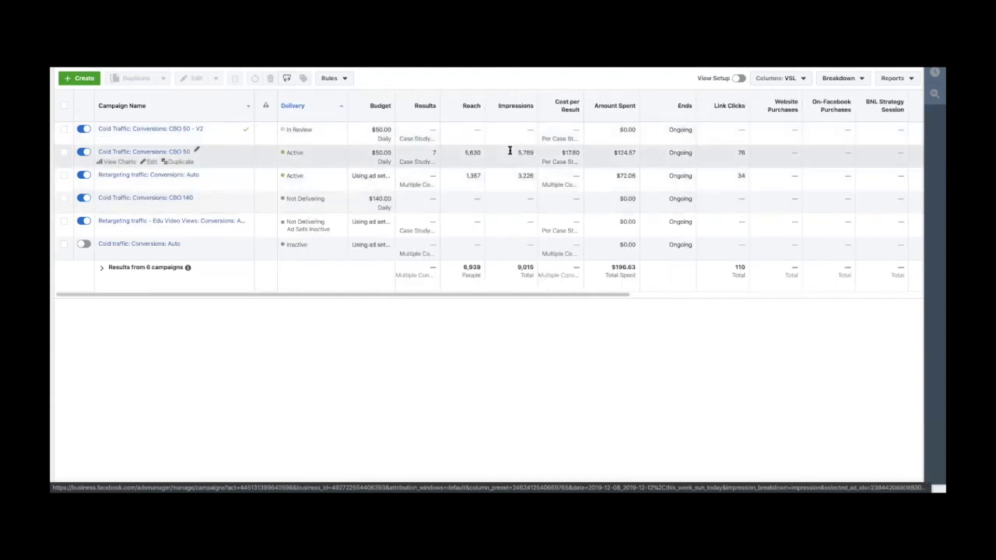
# Step: Open the Cold Traffic: Conversions: CBO 50 campaign's ad sets and examine their results, spend and conversion columns
pyautogui.hscroll(8, 577, 154)
pyautogui.hscroll(-8, 577, 155)
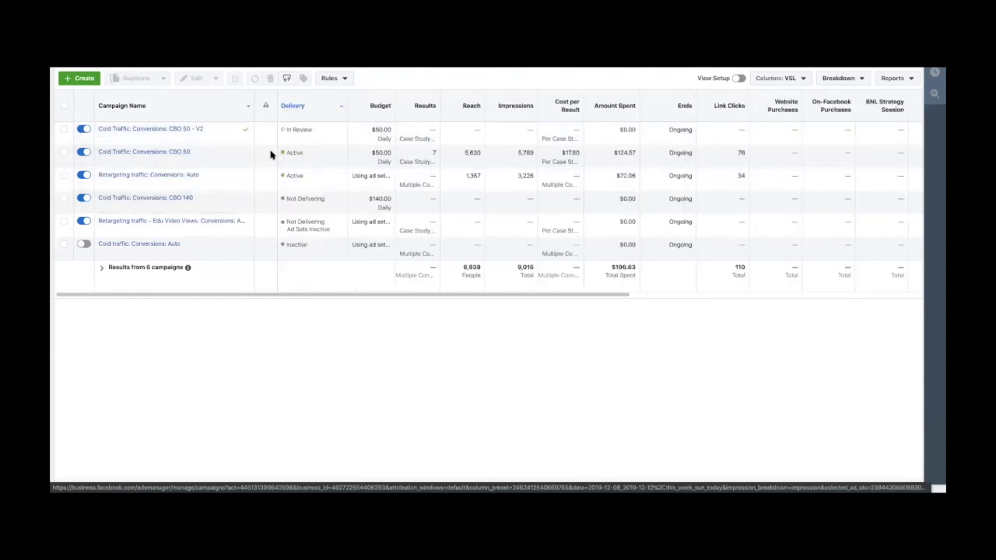
pyautogui.click(148, 155)
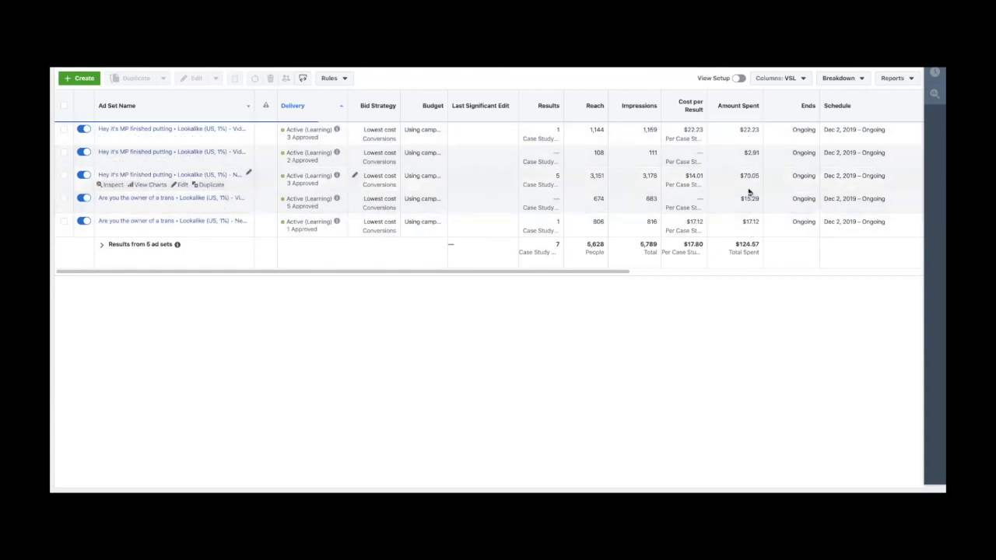
pyautogui.hscroll(10, 424, 212)
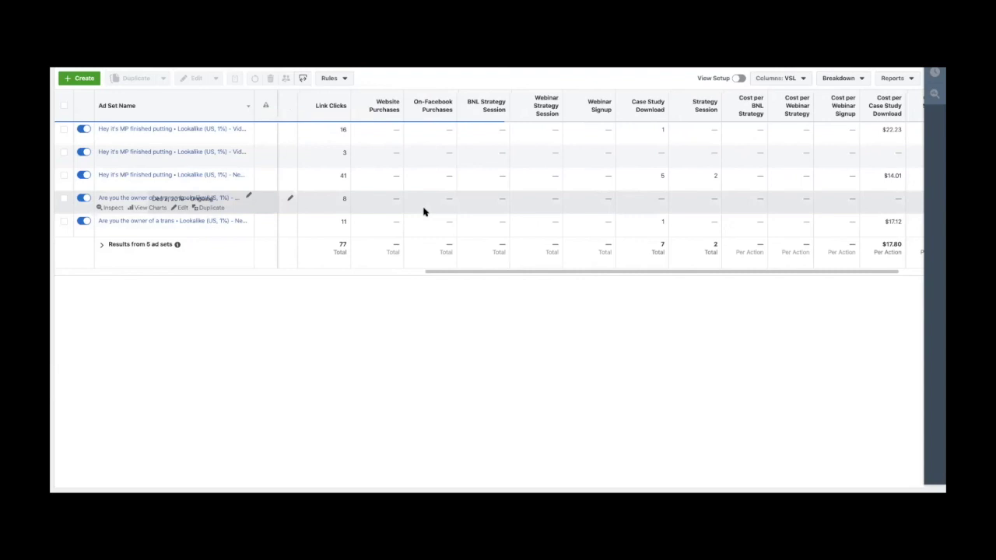
pyautogui.hscroll(-10, 424, 212)
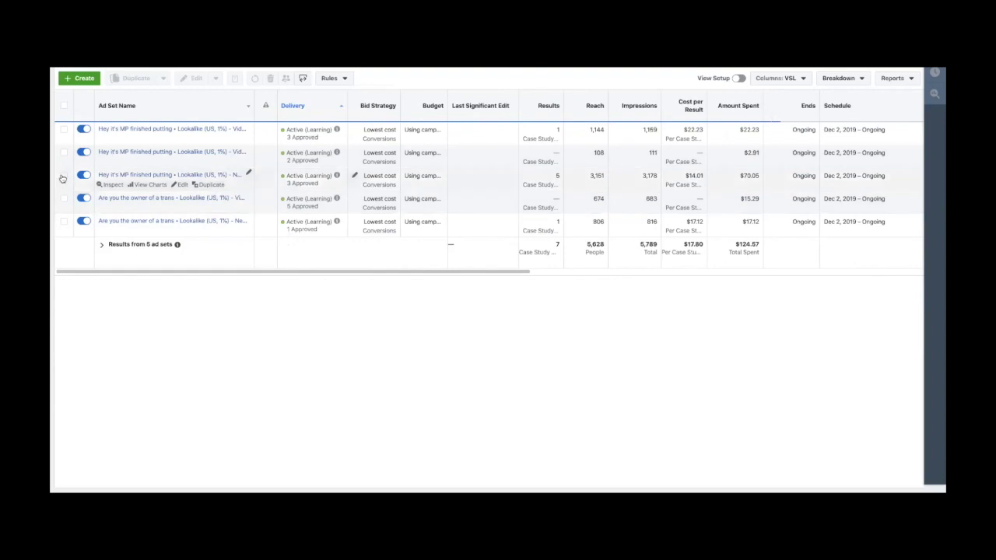
# Step: Single out the third ad set to check its cost per result, clear the selection and return to the campaign list
pyautogui.click(63, 176)
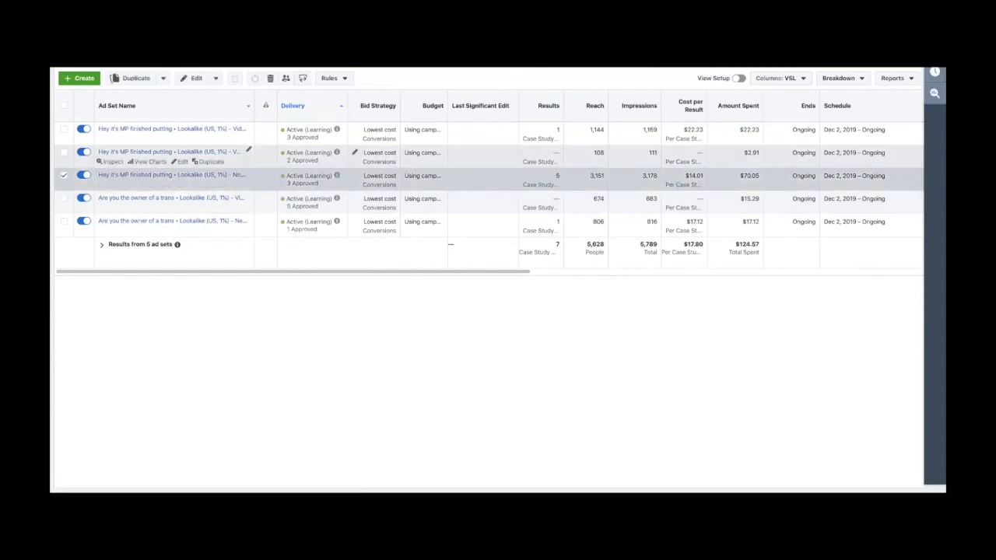
pyautogui.click(659, 187)
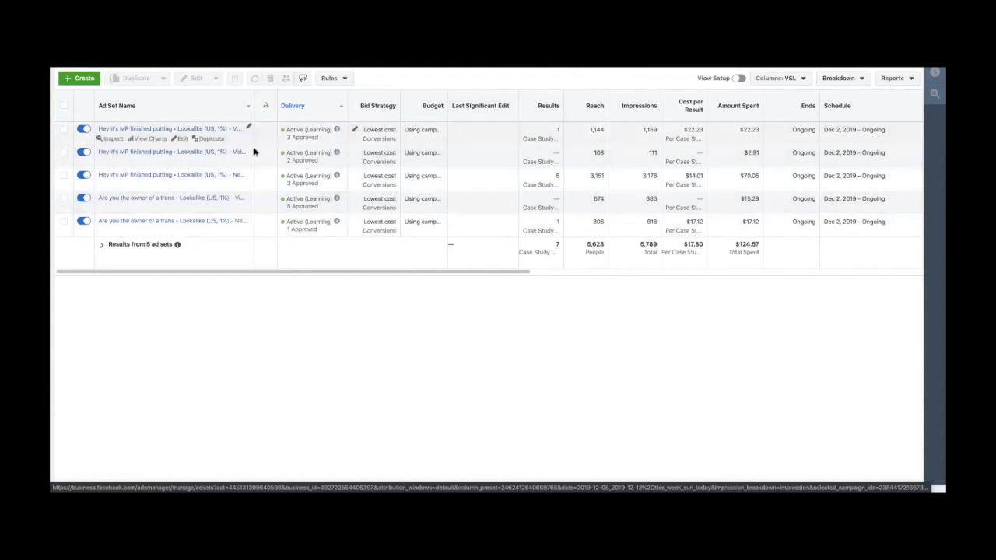
pyautogui.click(208, 94)
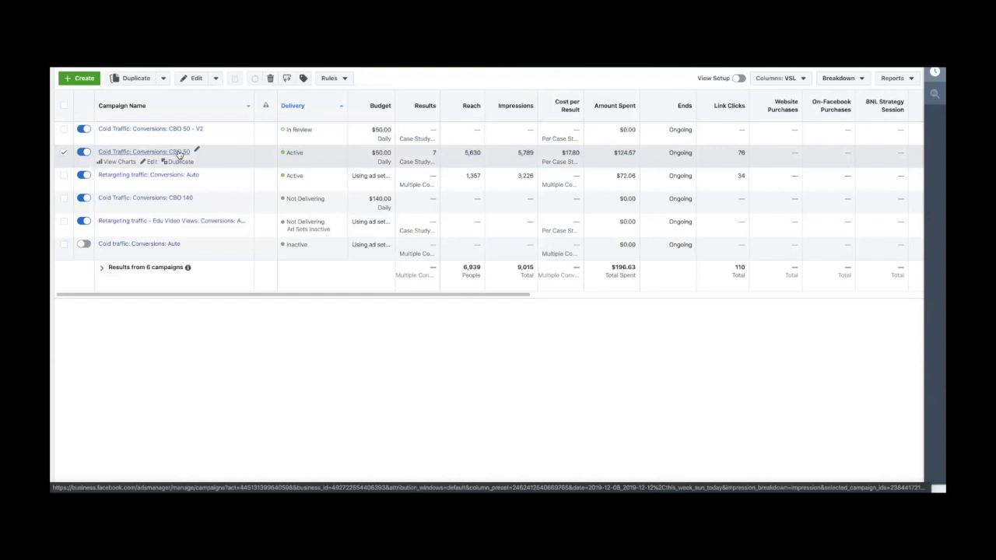
# Step: Reopen the CBO 50 campaign's ad sets and compare the amount spent by the second and third ad sets
pyautogui.click(180, 153)
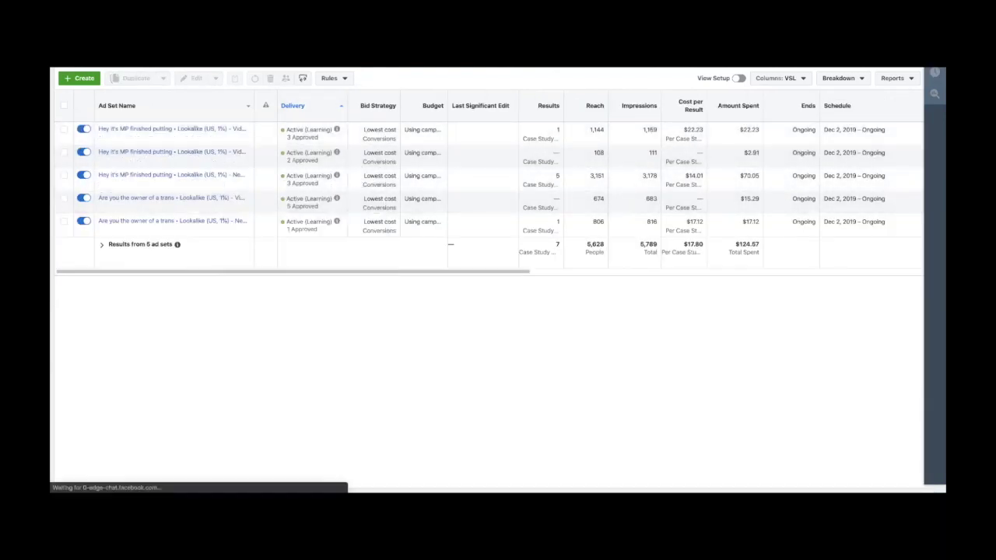
pyautogui.hotkey('alt', 'Left')
pyautogui.click(180, 153)
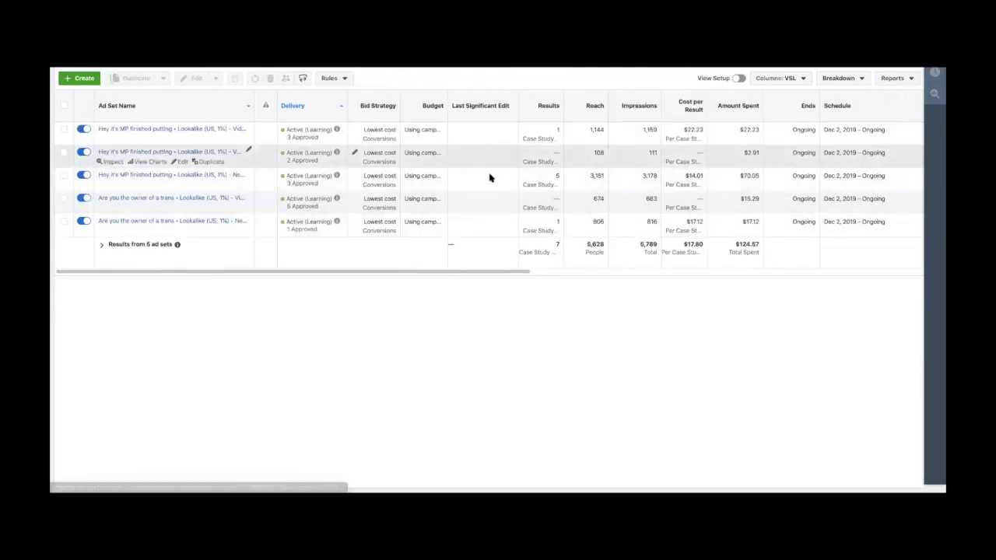
pyautogui.doubleClick(753, 177)
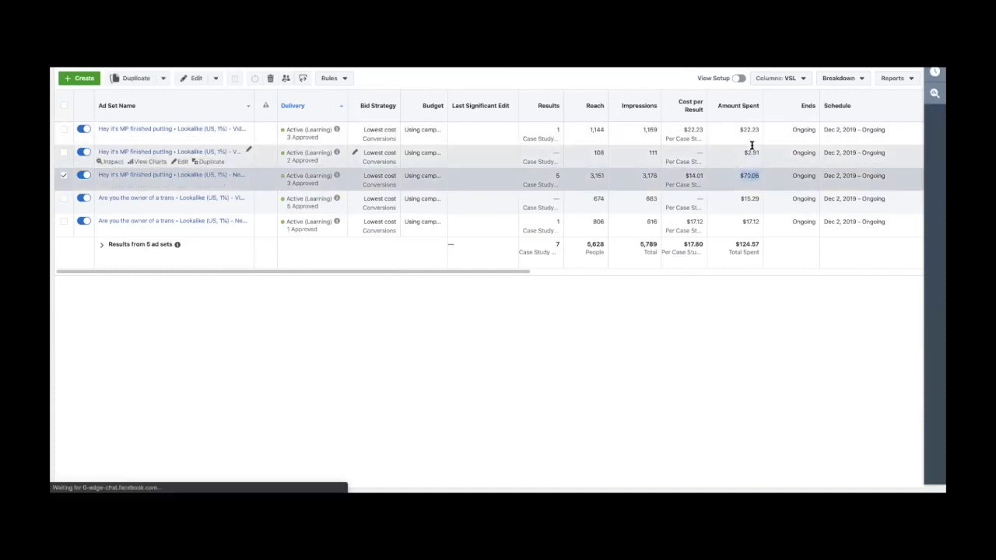
pyautogui.doubleClick(752, 154)
pyautogui.doubleClick(753, 175)
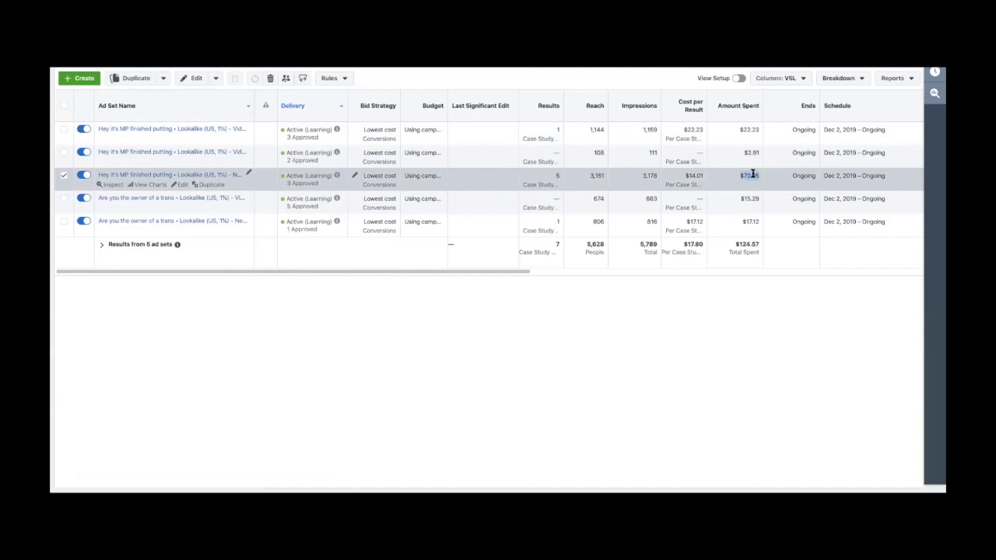
# Step: Examine the ad sets' strategy session and cost-per-action columns, deselect the third ad set and return to the campaign list
pyautogui.hscroll(10, 753, 175)
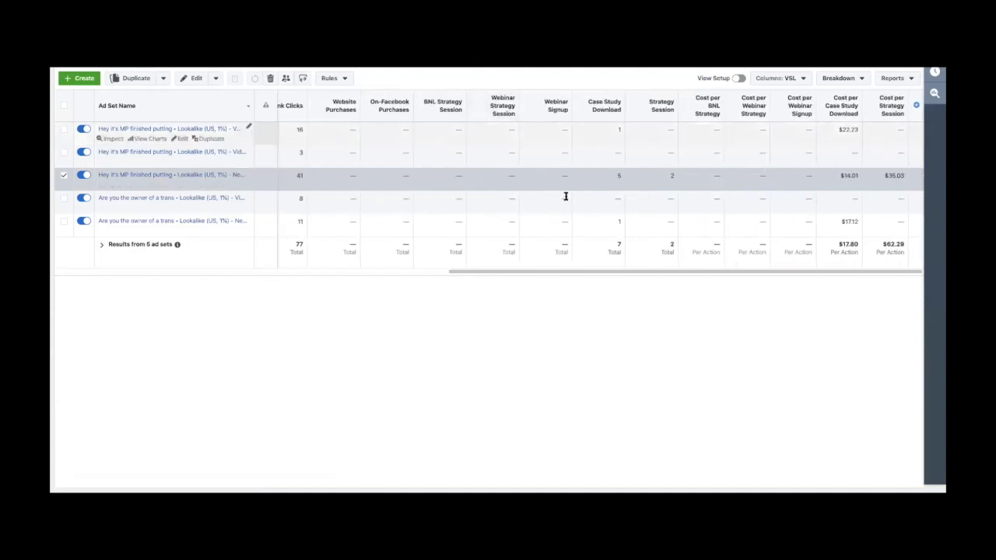
pyautogui.hscroll(-15, 565, 196)
pyautogui.click(64, 175)
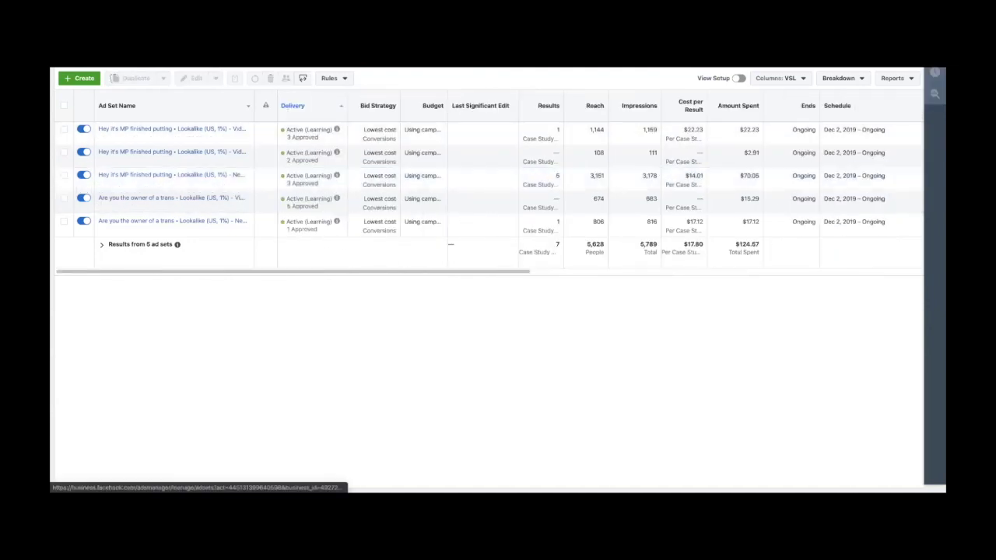
pyautogui.hscroll(10, 545, 167)
pyautogui.hscroll(-12, 534, 164)
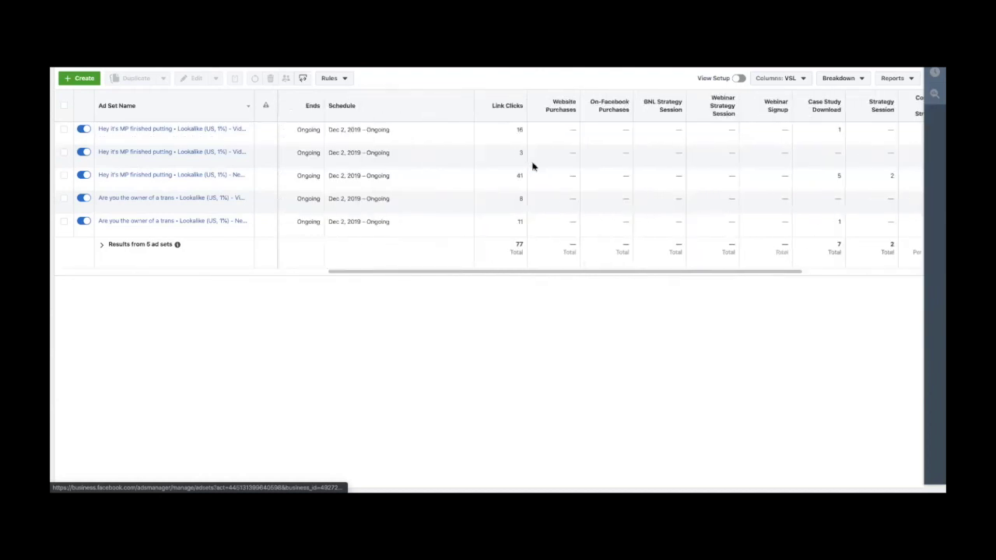
pyautogui.click(117, 55)
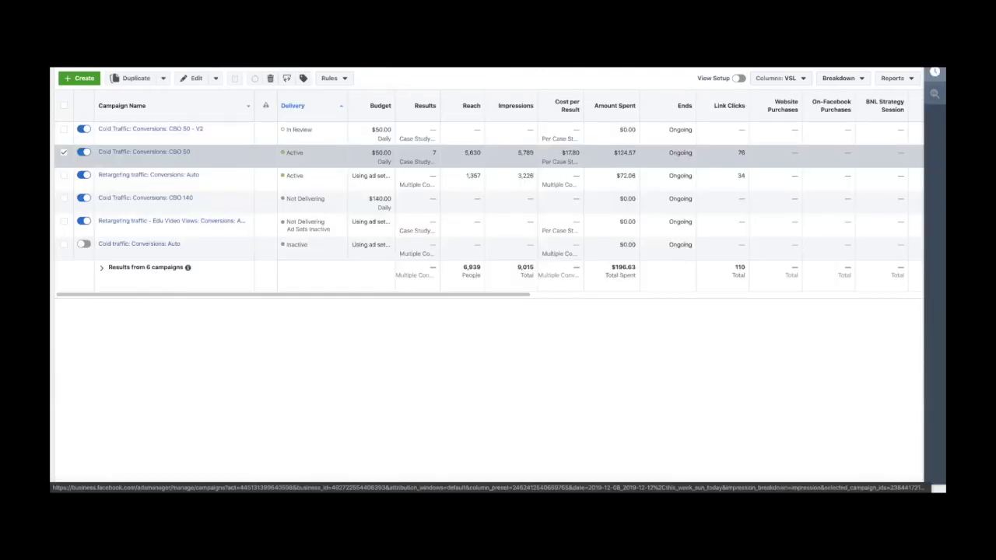
# Step: Go through all the columns of the CBO 50 campaign's ad sets once more and return to the campaign list
pyautogui.click(164, 153)
pyautogui.hscroll(10, 579, 211)
pyautogui.hscroll(-10, 579, 211)
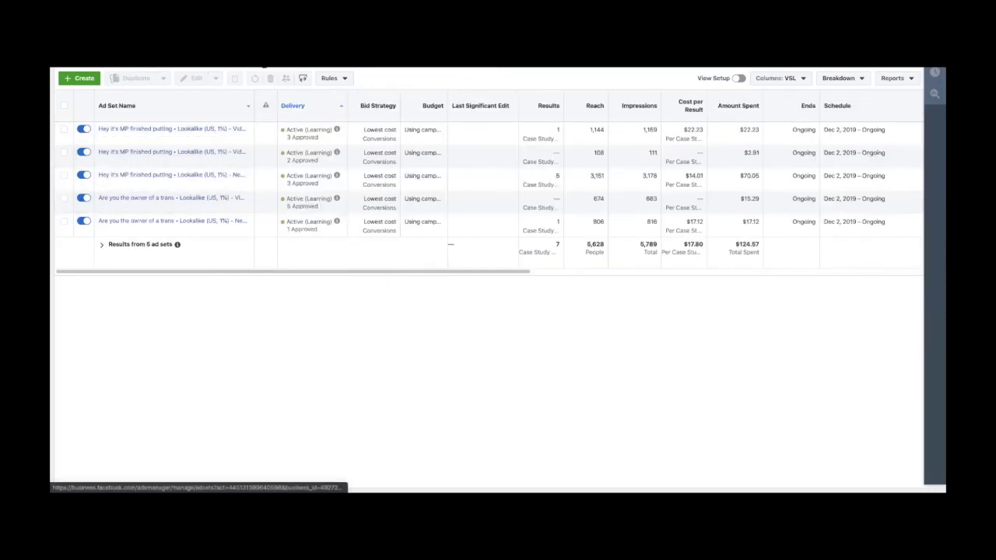
pyautogui.click(117, 55)
# Step: Check the campaigns' cost-per-conversion columns and look into the ad sets of Retargeting traffic: Conversions: Auto
pyautogui.hscroll(5, 644, 233)
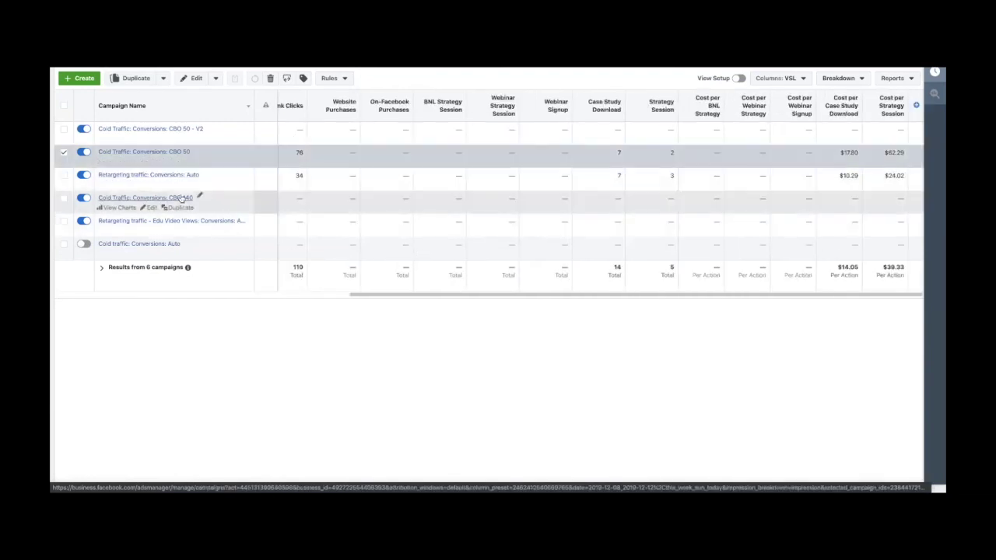
pyautogui.click(184, 178)
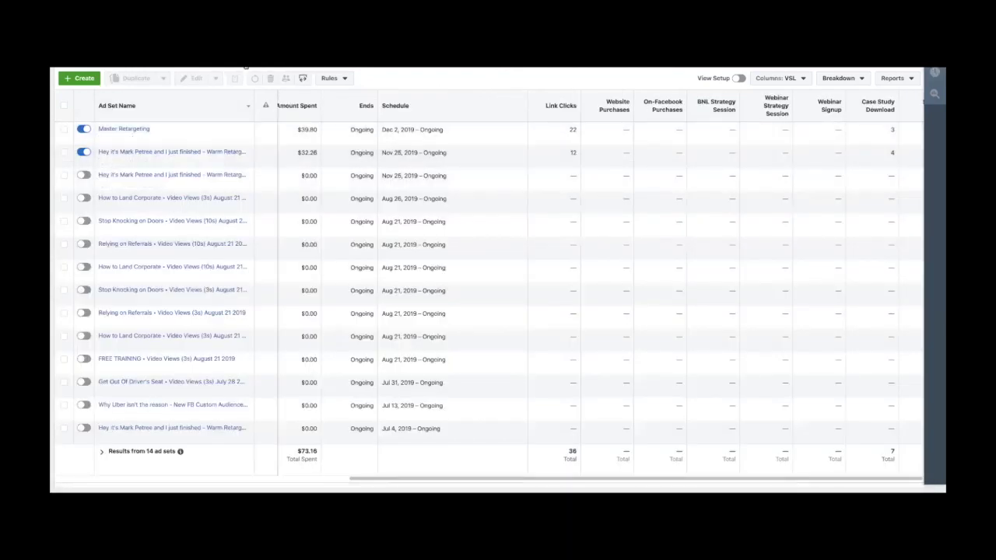
pyautogui.click(241, 66)
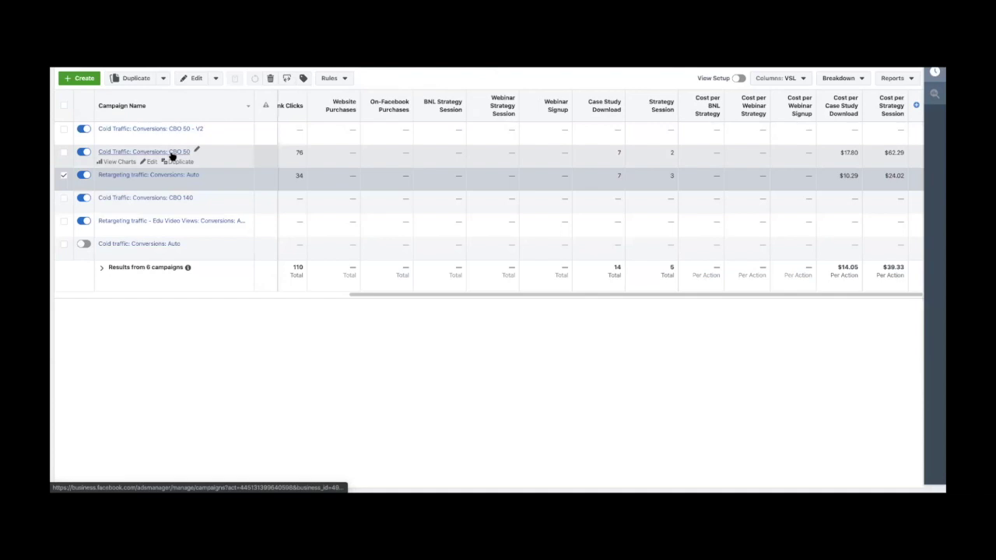
# Step: Compare the CBO 50 ad sets' amount spent with their case study download and strategy session costs, and return to the campaigns
pyautogui.click(171, 154)
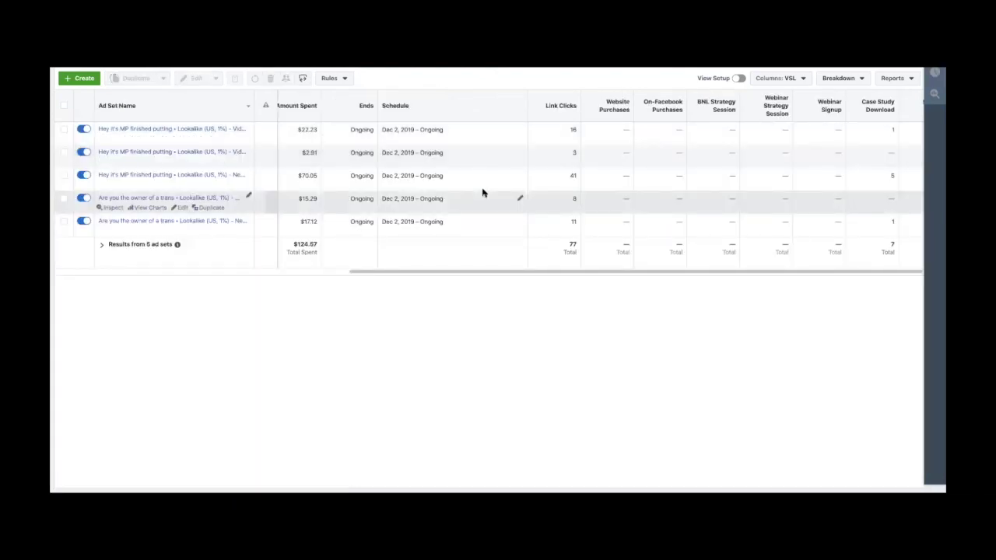
pyautogui.hscroll(5, 482, 193)
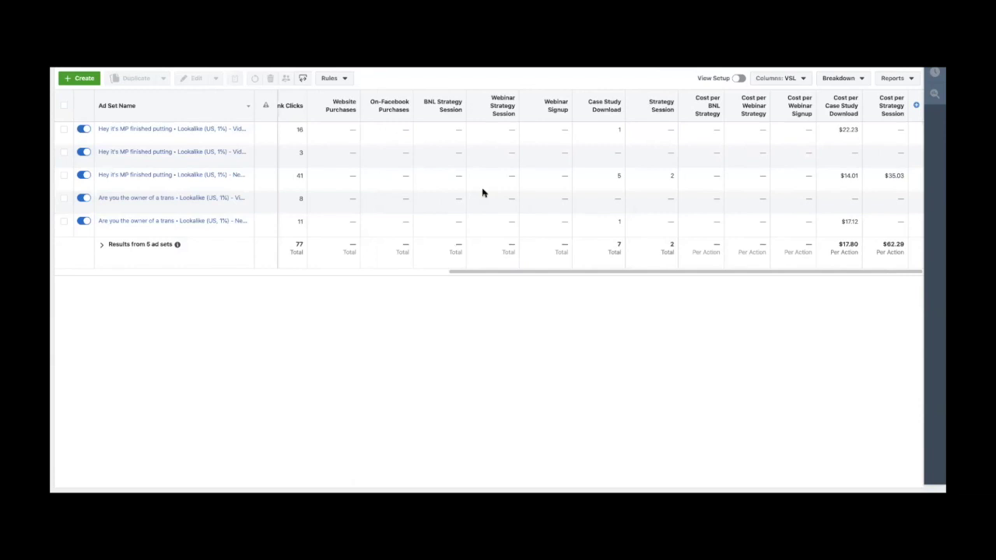
pyautogui.hscroll(-10, 482, 193)
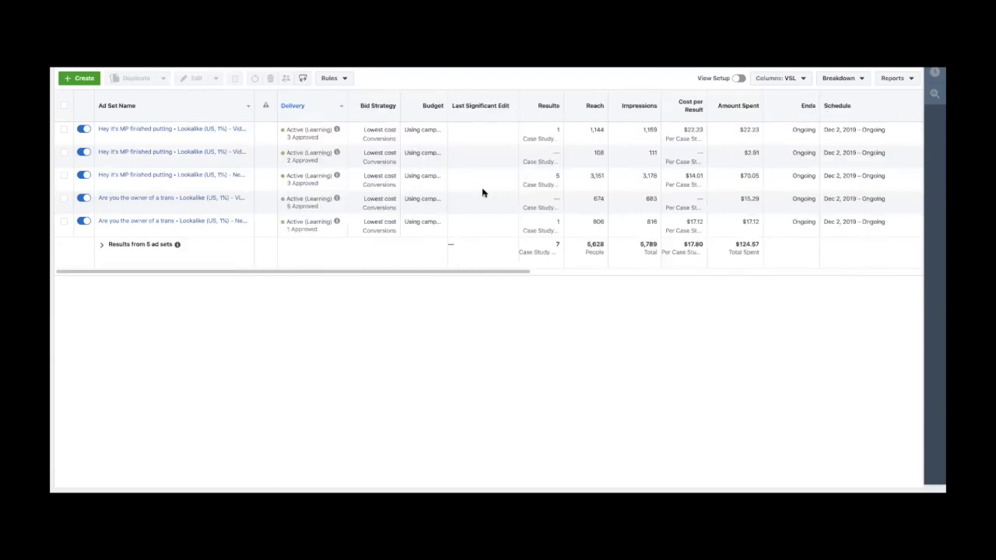
pyautogui.hscroll(10, 483, 193)
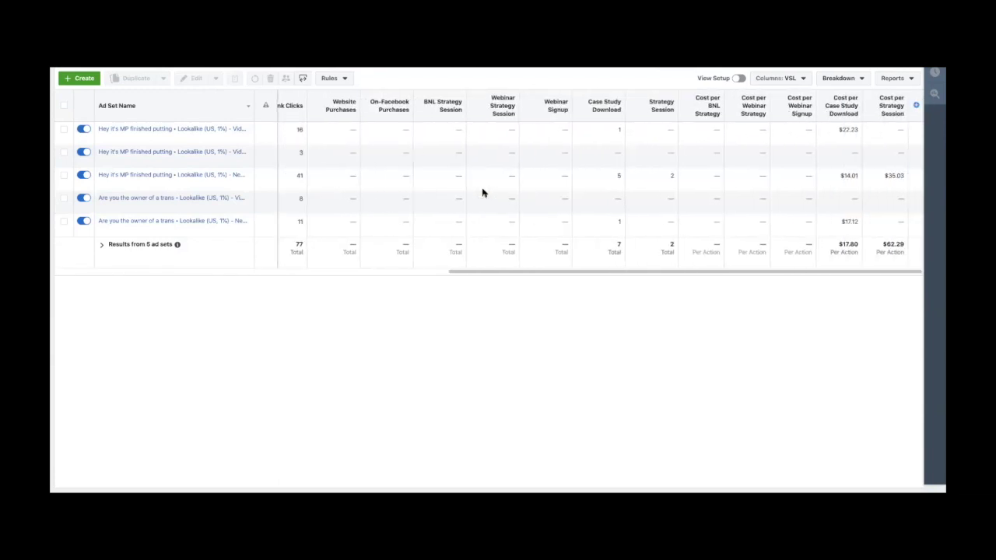
pyautogui.hscroll(-10, 482, 193)
pyautogui.click(374, 59)
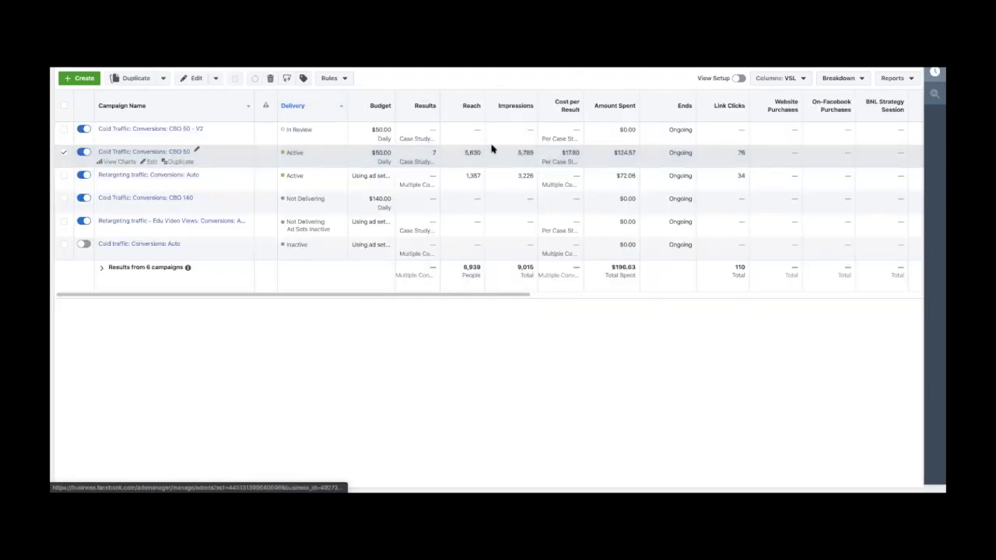
# Step: Examine the campaigns' conversion costs, revisit the CBO 50 ad sets and return to the campaign list with nothing selected
pyautogui.hscroll(10, 660, 200)
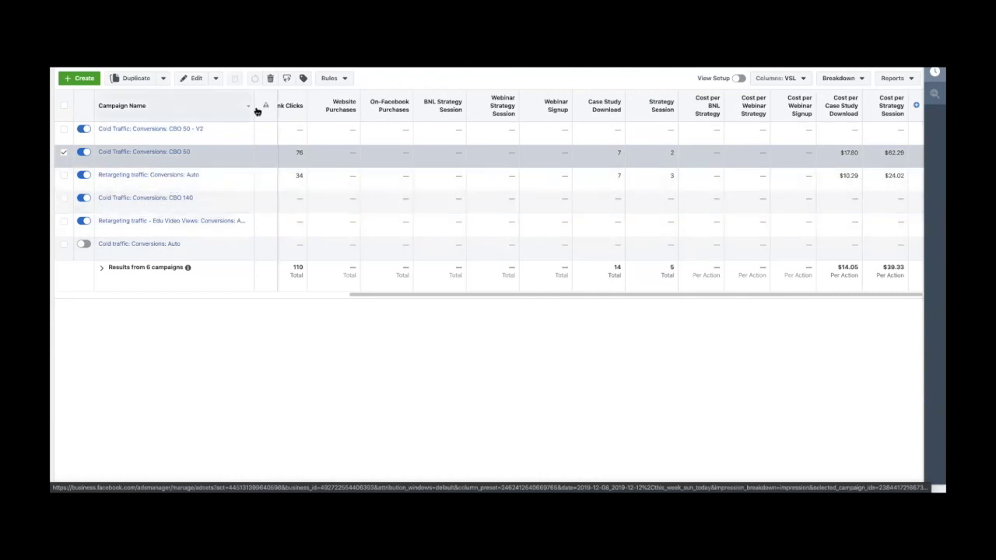
pyautogui.click(339, 63)
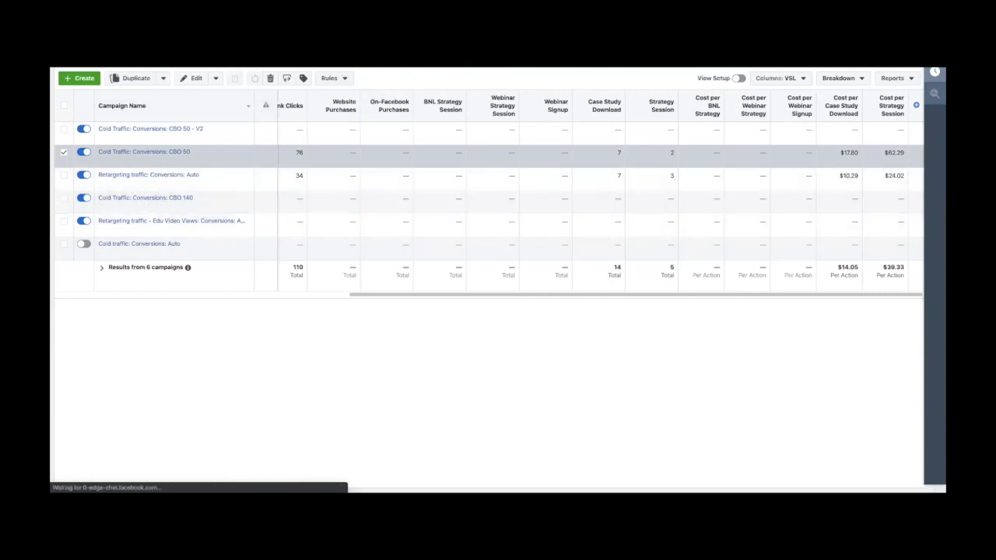
pyautogui.click(164, 153)
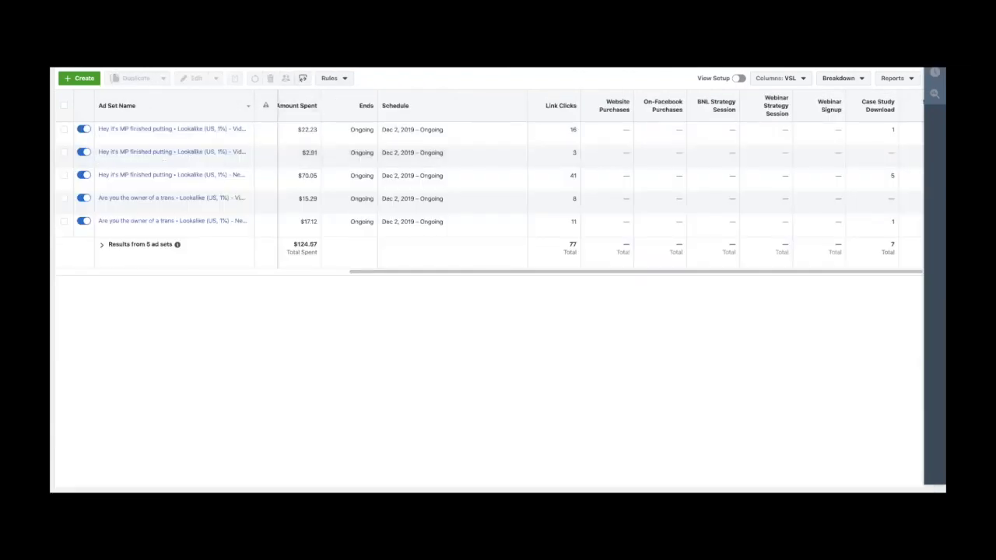
pyautogui.click(327, 62)
pyautogui.click(339, 62)
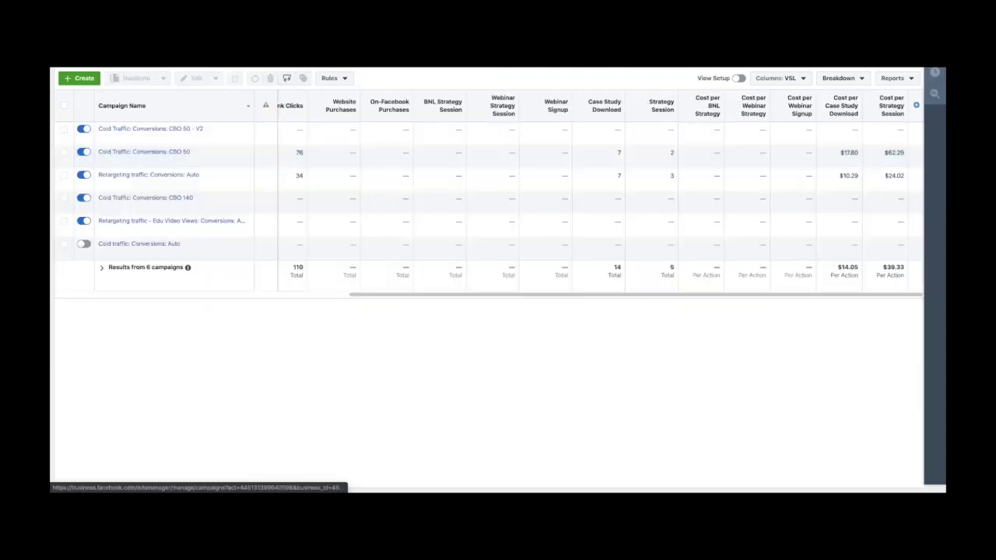
# Step: Compare delivery, budget, spend and conversion columns across all campaigns
pyautogui.hscroll(-6, 428, 226)
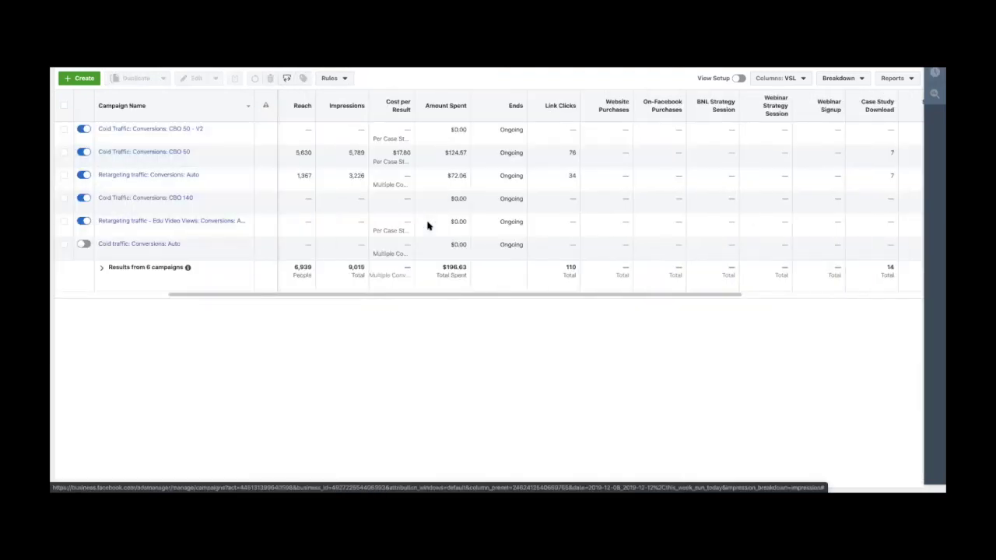
pyautogui.hscroll(6, 427, 225)
pyautogui.hscroll(-6, 428, 225)
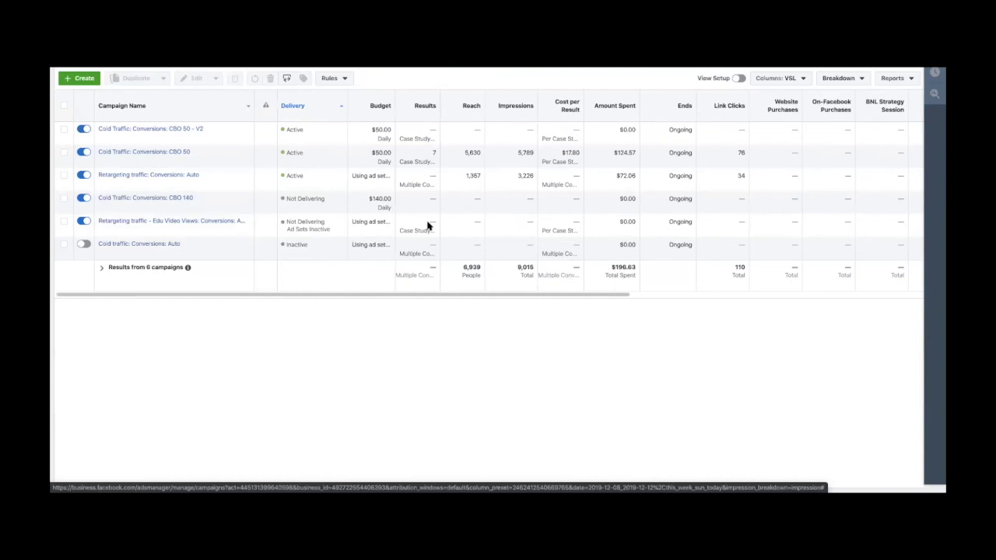
# Step: View the CBO 50 campaign's conversion breakdown and highlight its figures from Results through Amount Spent
pyautogui.moveTo(432, 153)
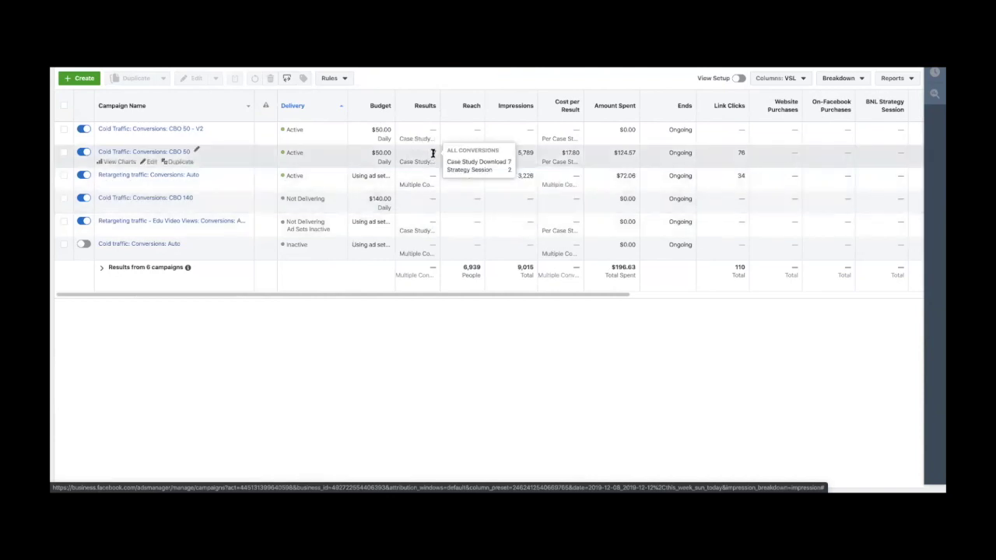
pyautogui.moveTo(433, 153); pyautogui.dragTo(445, 153)
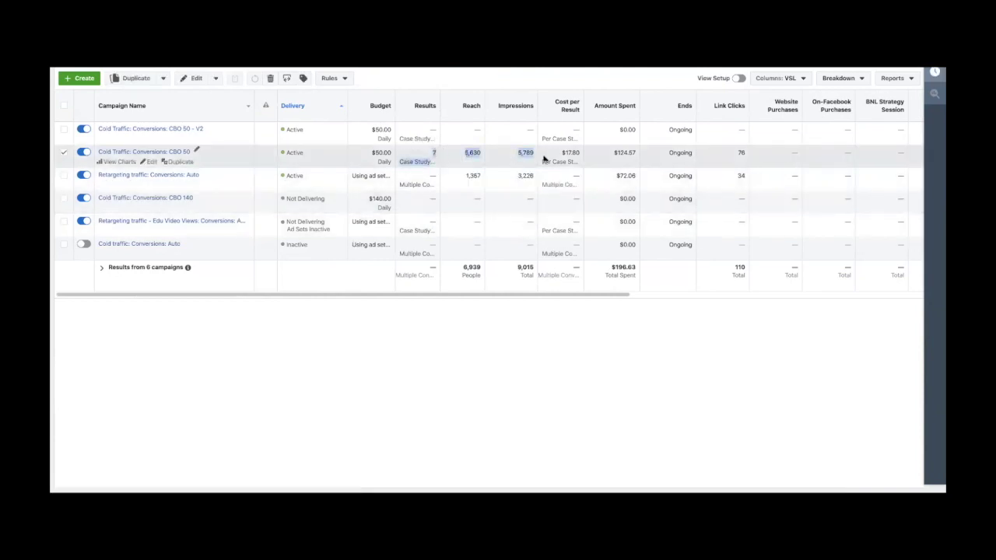
pyautogui.moveTo(544, 159); pyautogui.dragTo(434, 148)
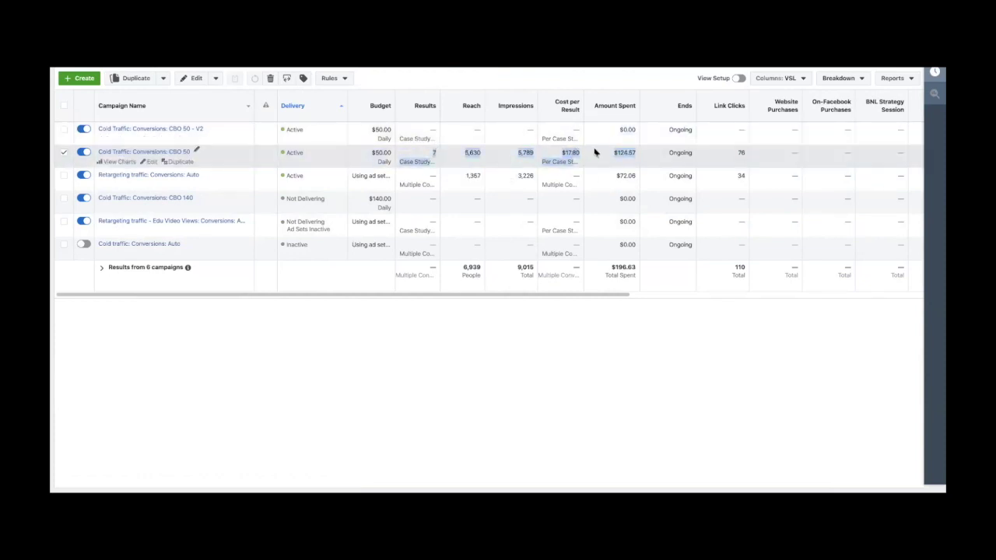
pyautogui.moveTo(614, 153); pyautogui.dragTo(432, 153)
pyautogui.click(433, 153)
pyautogui.moveTo(433, 153); pyautogui.dragTo(614, 156)
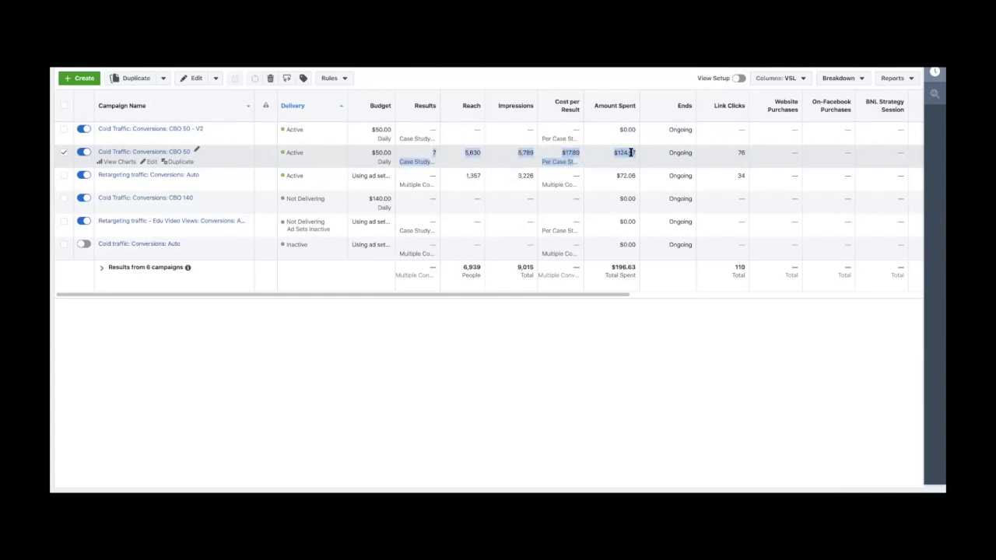